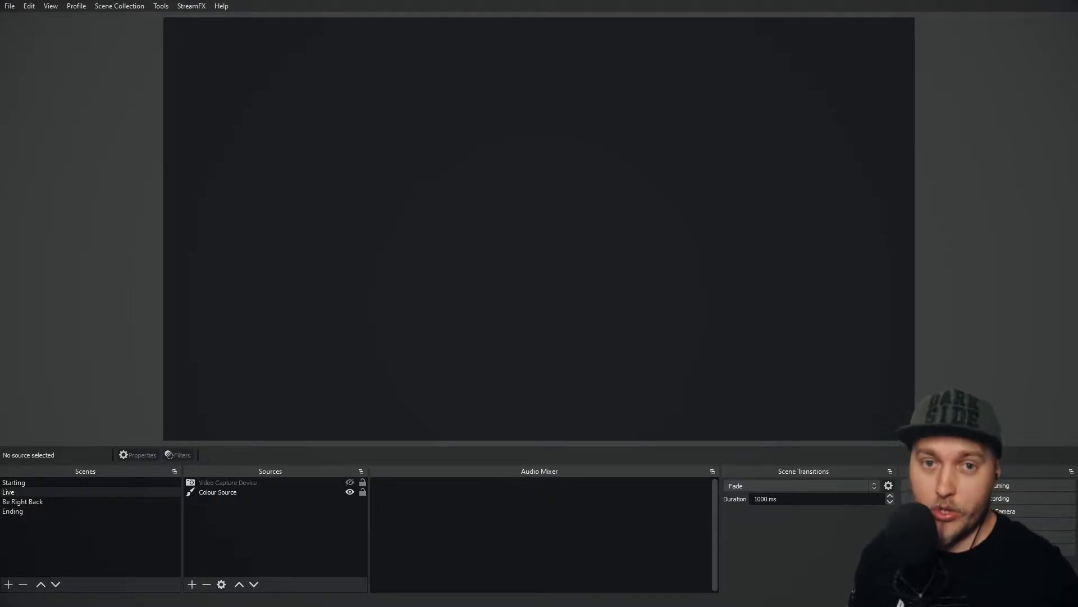
- Bring up the browser showing the OBS Studio Plugins forum page
left_click_drag(491, 101, 245, 317)
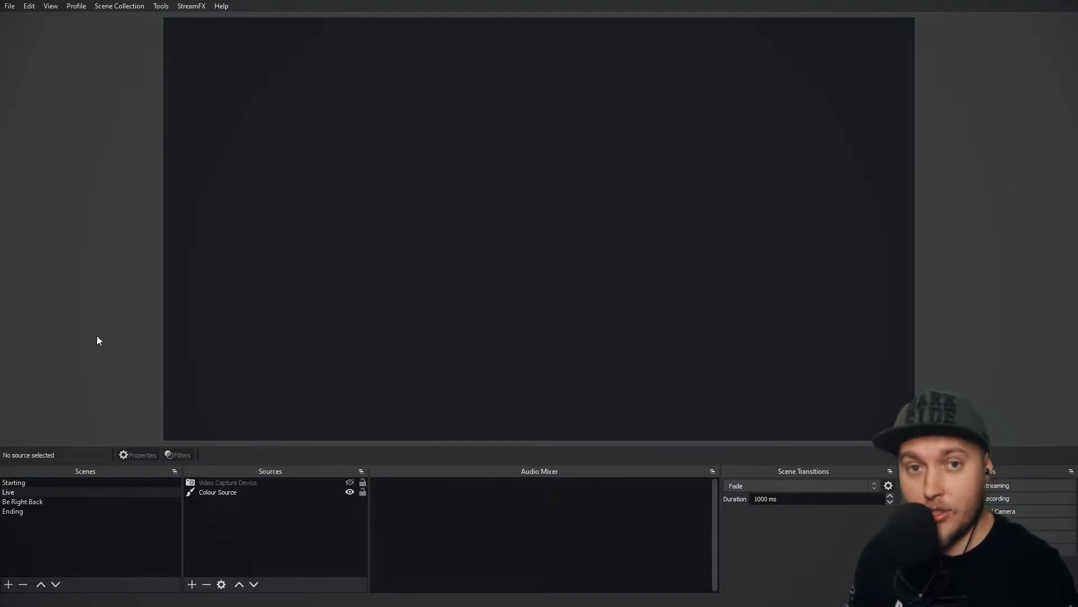
key("super")
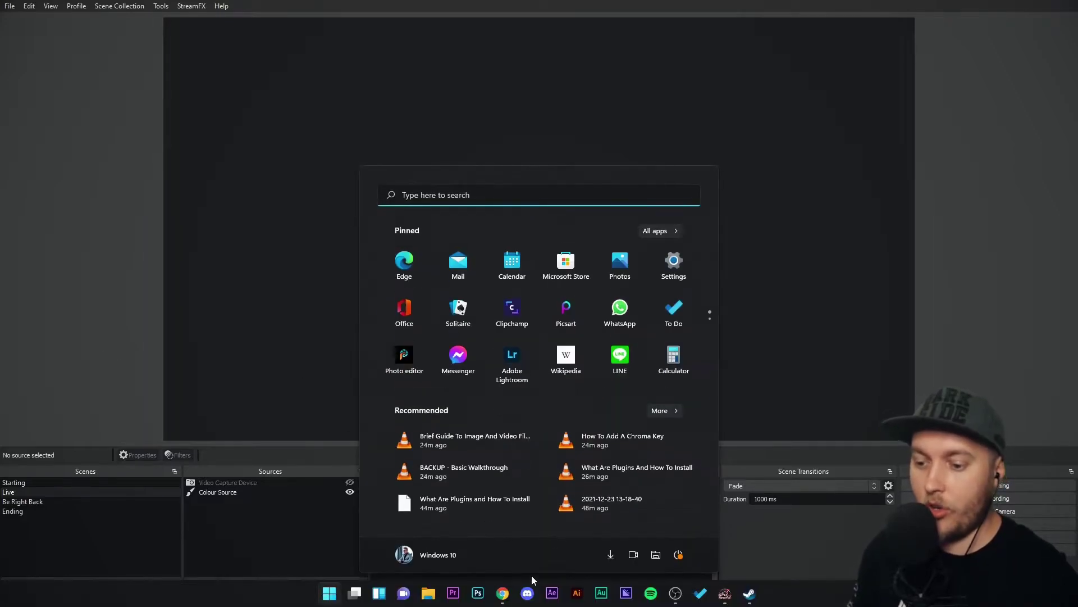
left_click(503, 593)
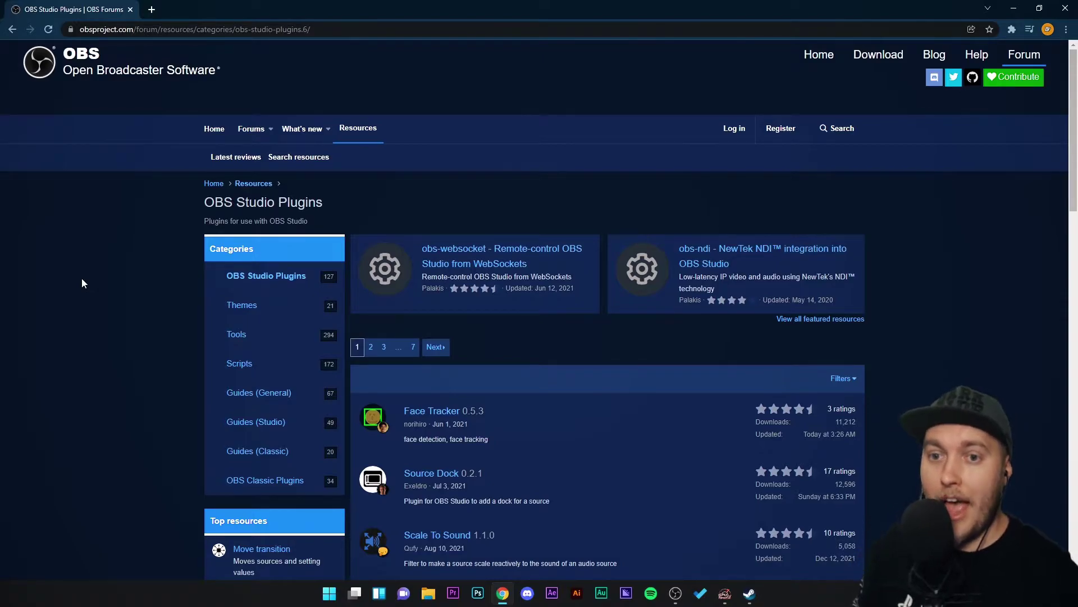
left_click_drag(204, 202, 316, 209)
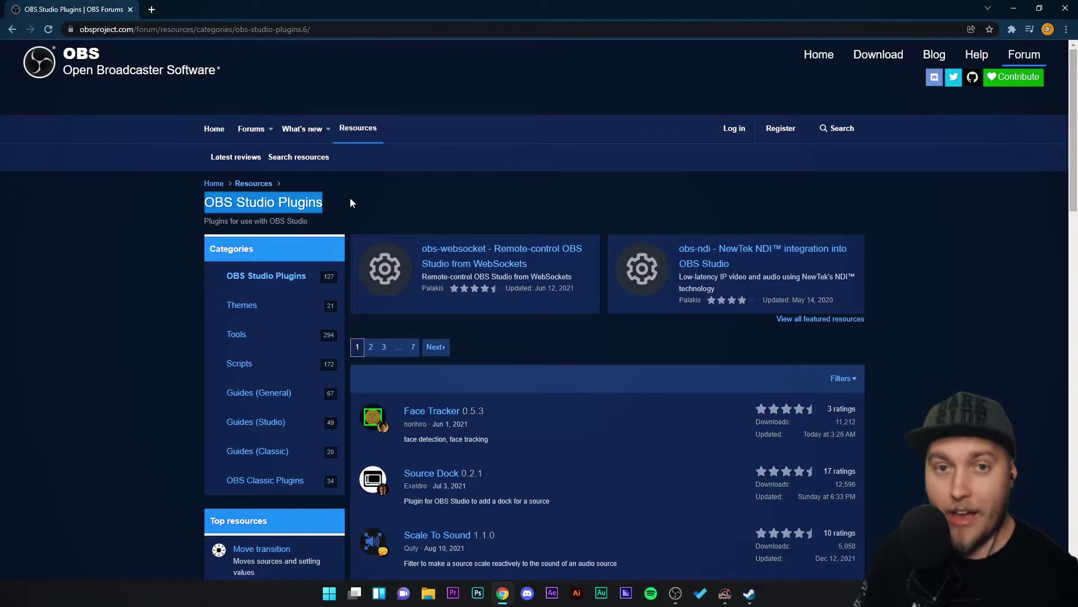
left_click_drag(195, 204, 312, 202)
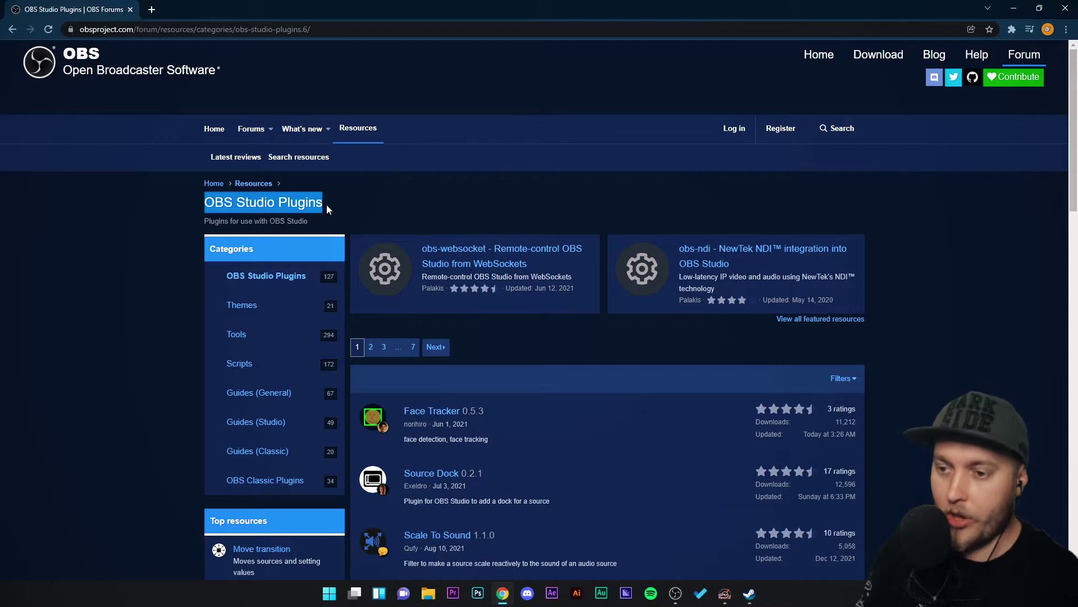
left_click(130, 287)
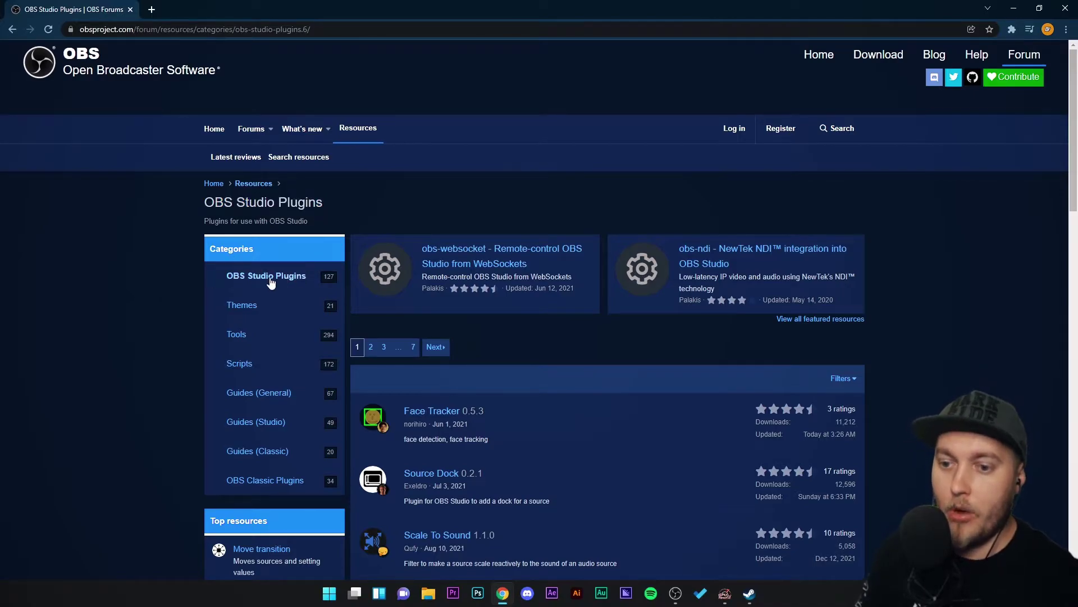
- Search the forum's Resources for 'spectralizer'
left_click(837, 129)
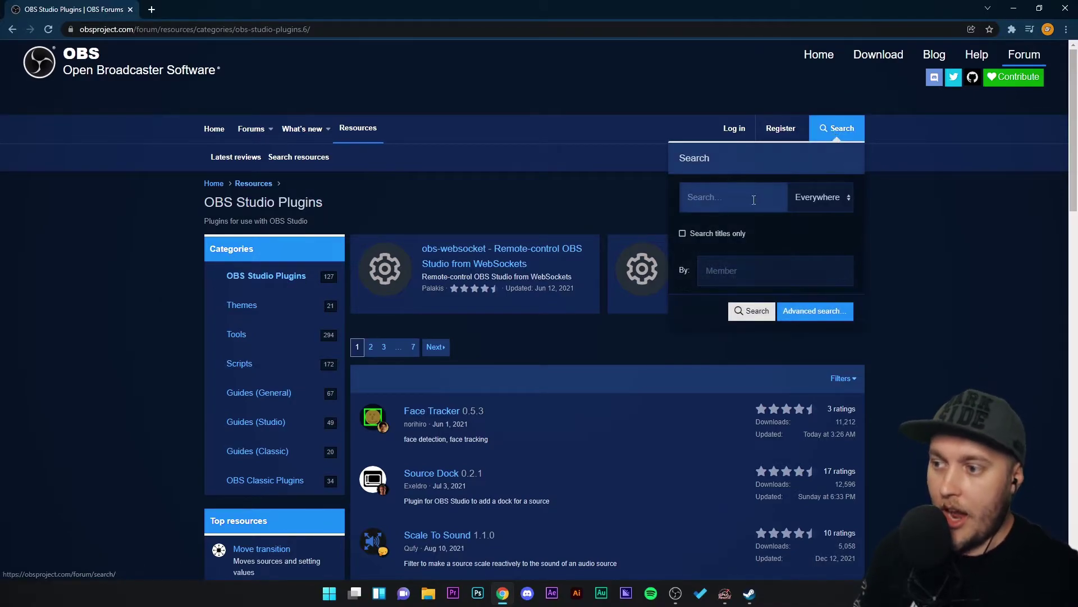
left_click(819, 208)
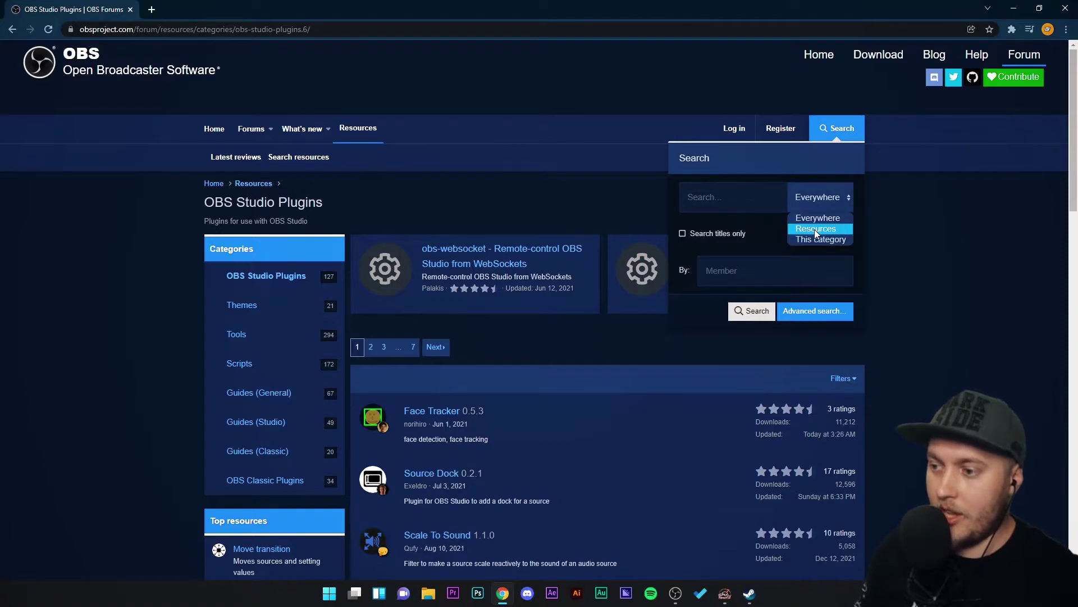
left_click(814, 229)
left_click(715, 201)
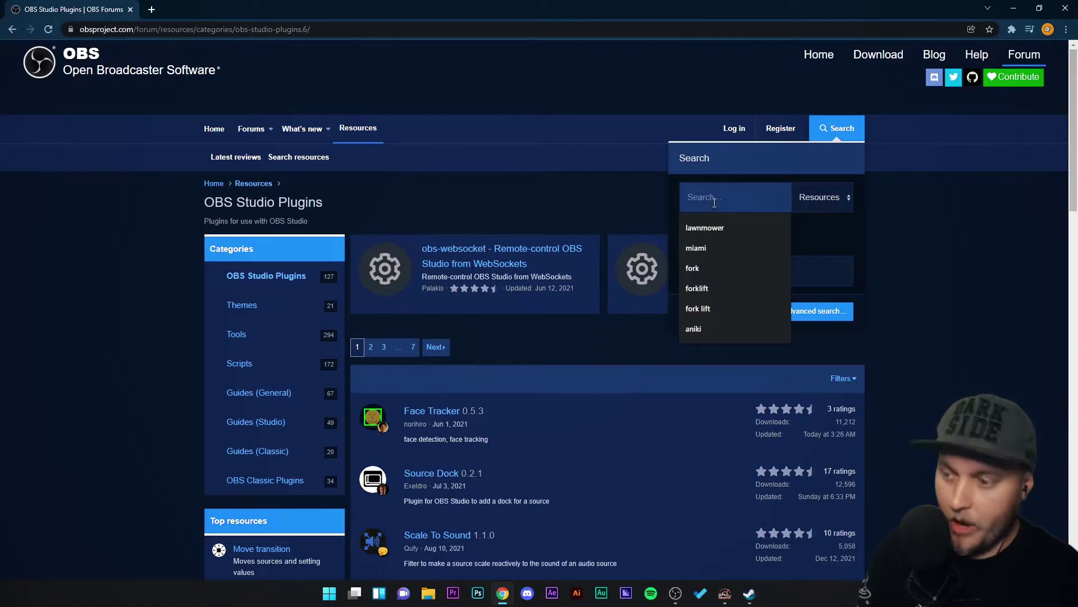
type("spect")
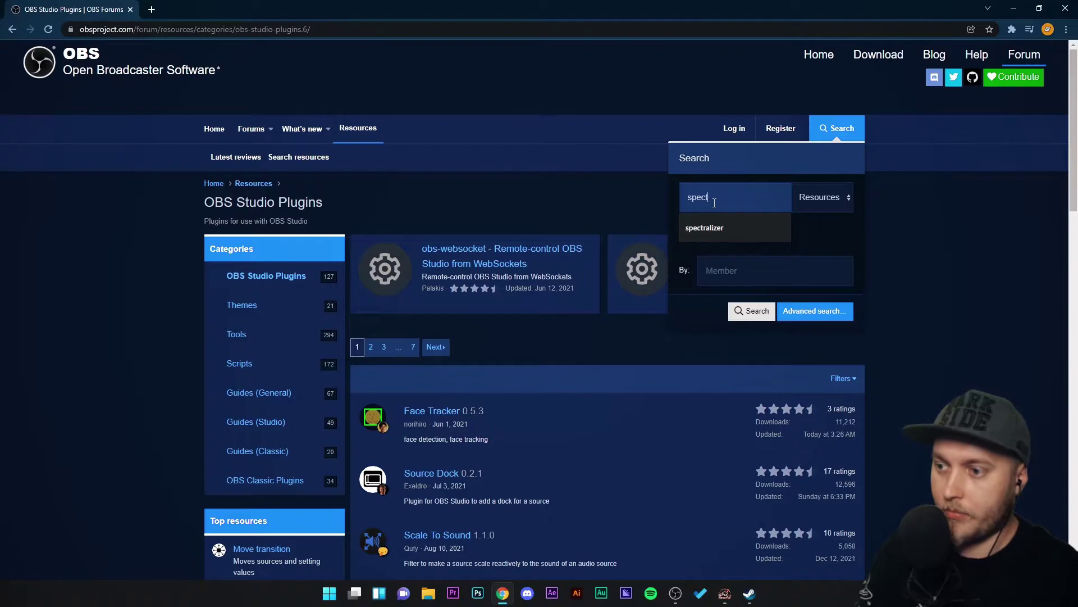
type("ralizer")
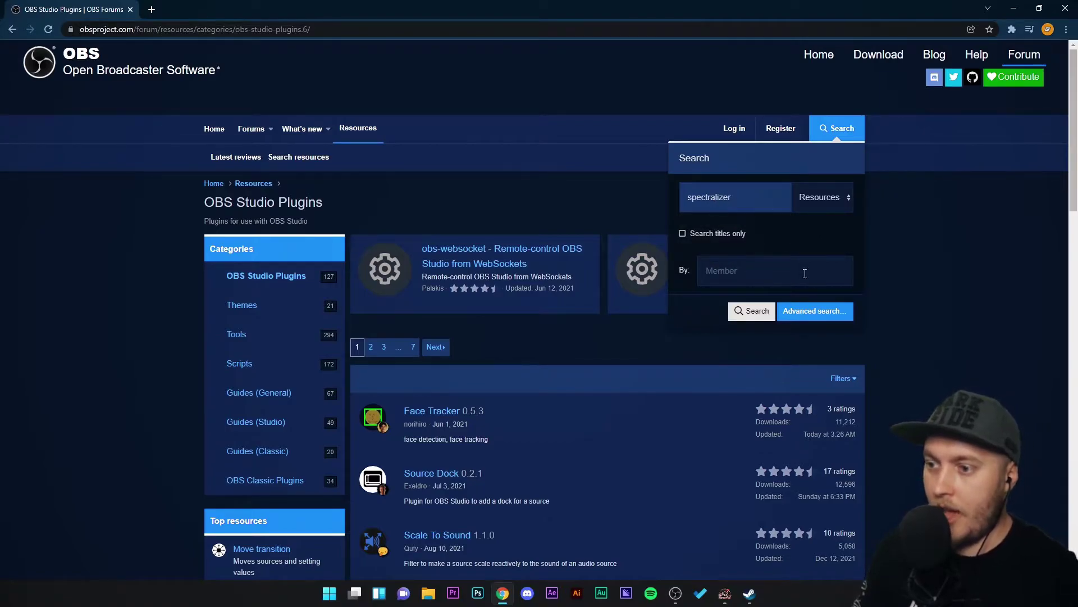
left_click(753, 310)
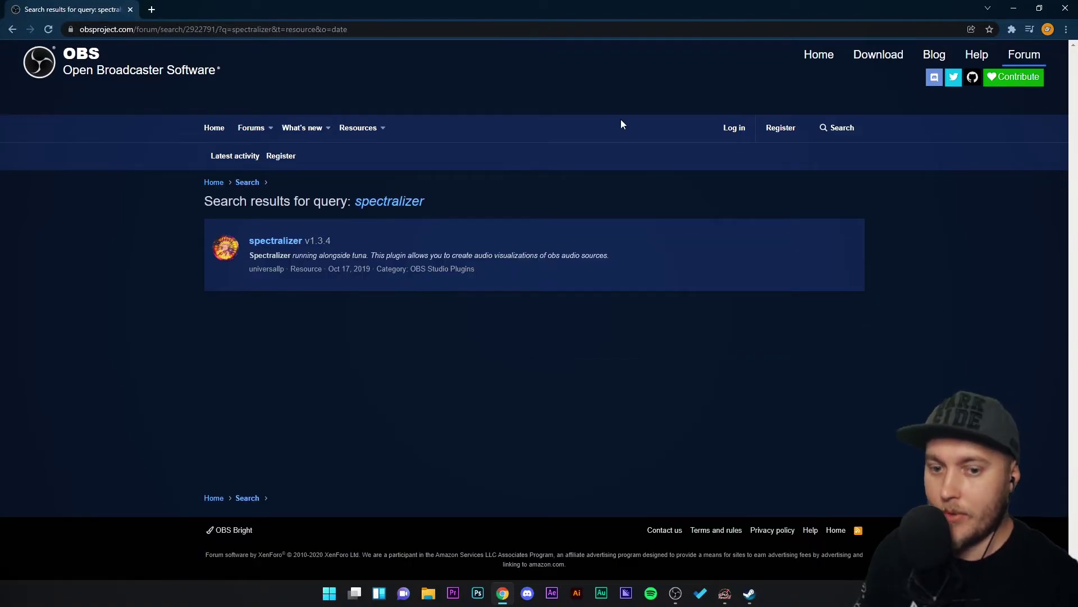
- Review the spectralizer resource page (204,650 downloads) and follow Go to download to GitHub
left_click(275, 242)
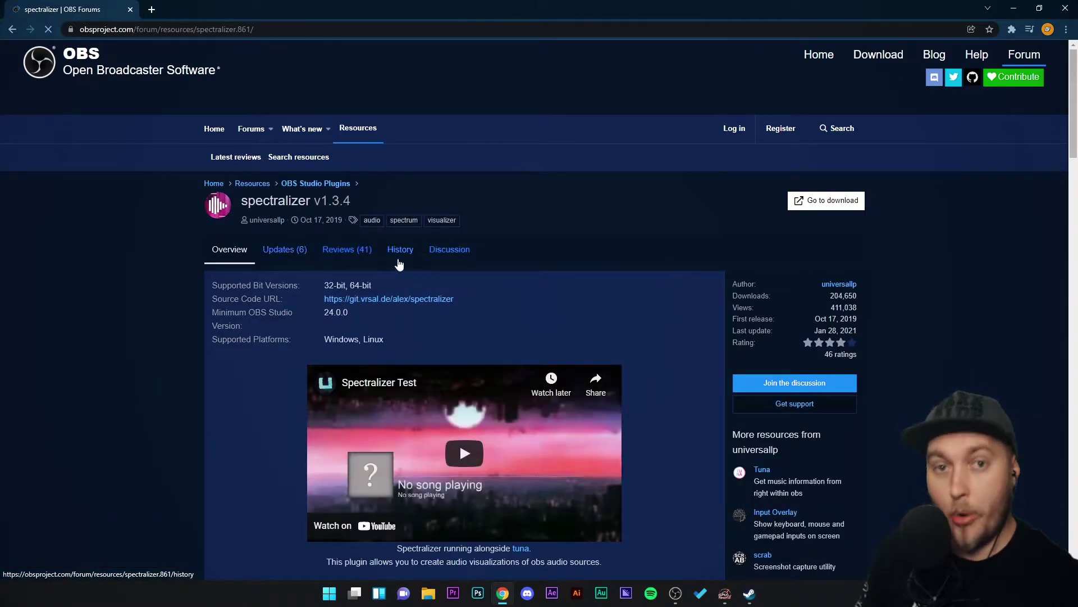
left_click_drag(824, 298, 865, 303)
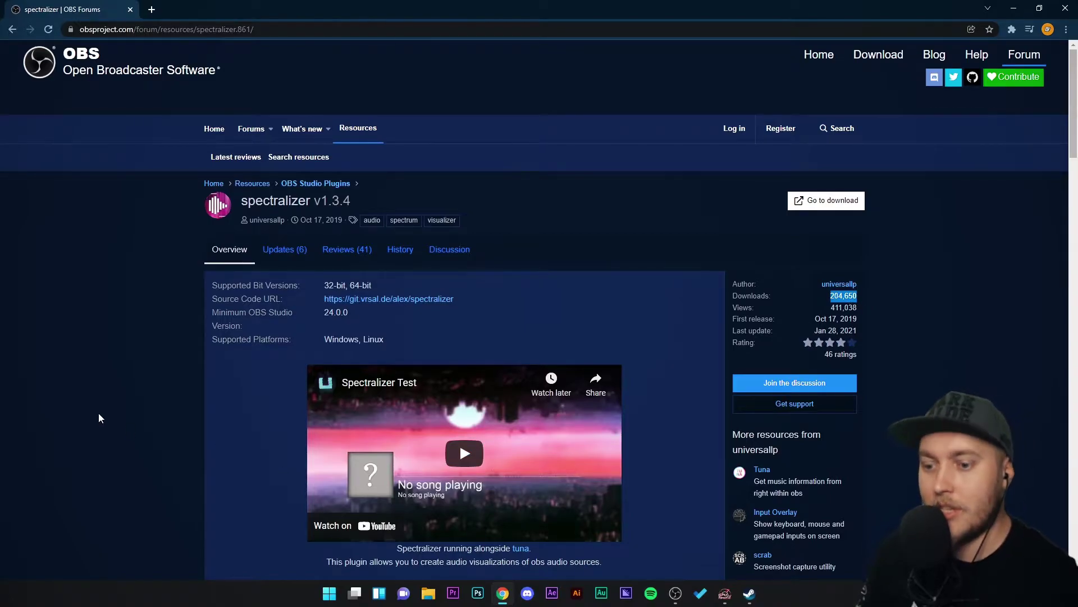
scroll(100, 408, "down", 2)
scroll(99, 398, "down", 2)
scroll(459, 442, "up", 5)
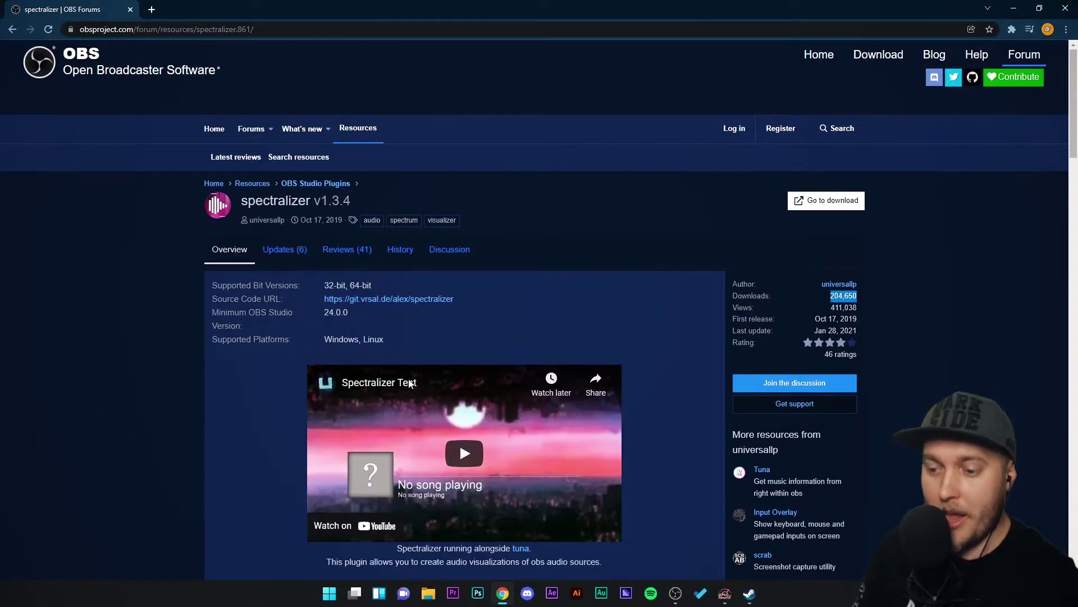
scroll(460, 442, "down", 15)
scroll(404, 371, "down", 1)
scroll(250, 344, "up", 10)
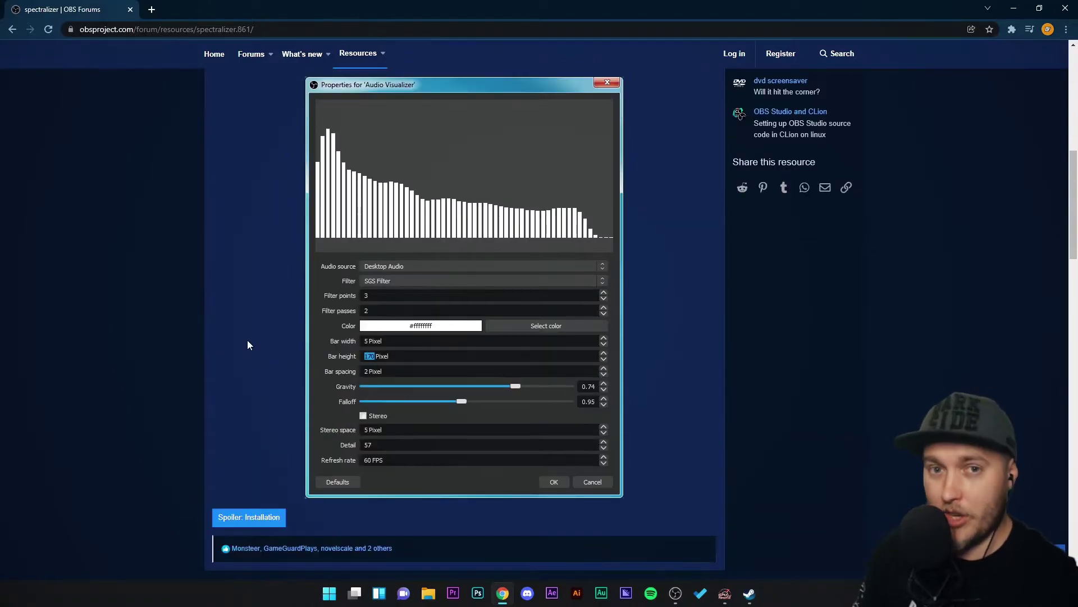
scroll(250, 345, "up", 5)
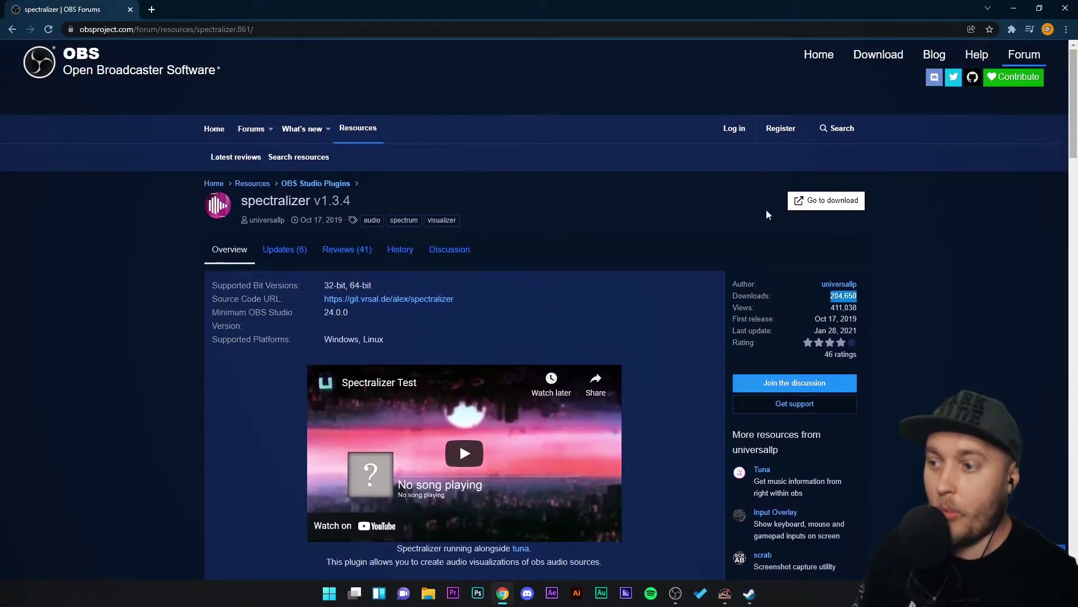
left_click(825, 206)
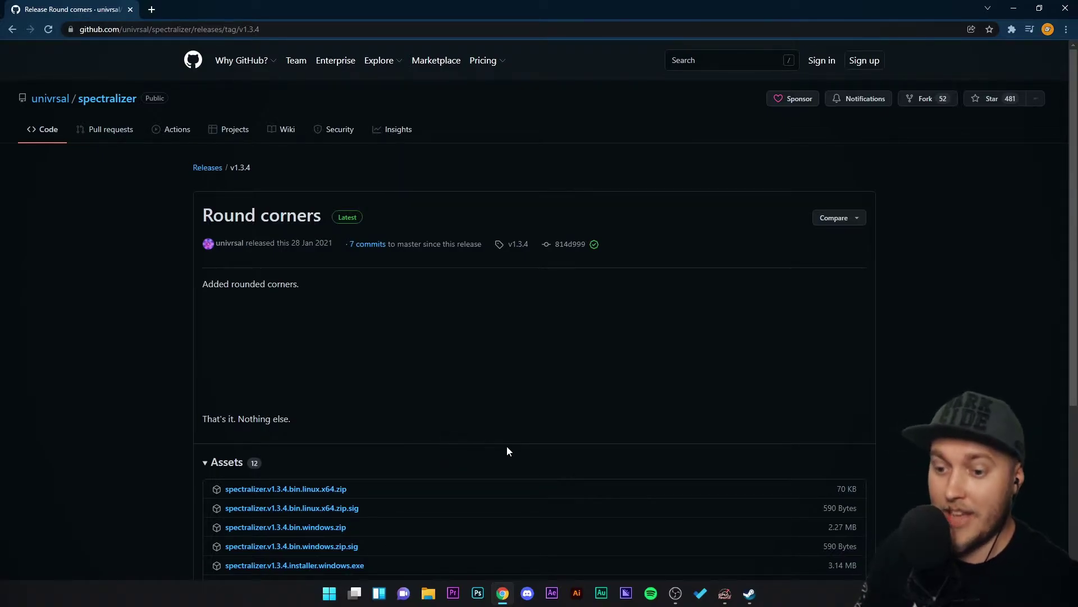
- Scroll the spectralizer v1.3.4 release page down to its Assets list
scroll(456, 446, "down", 4)
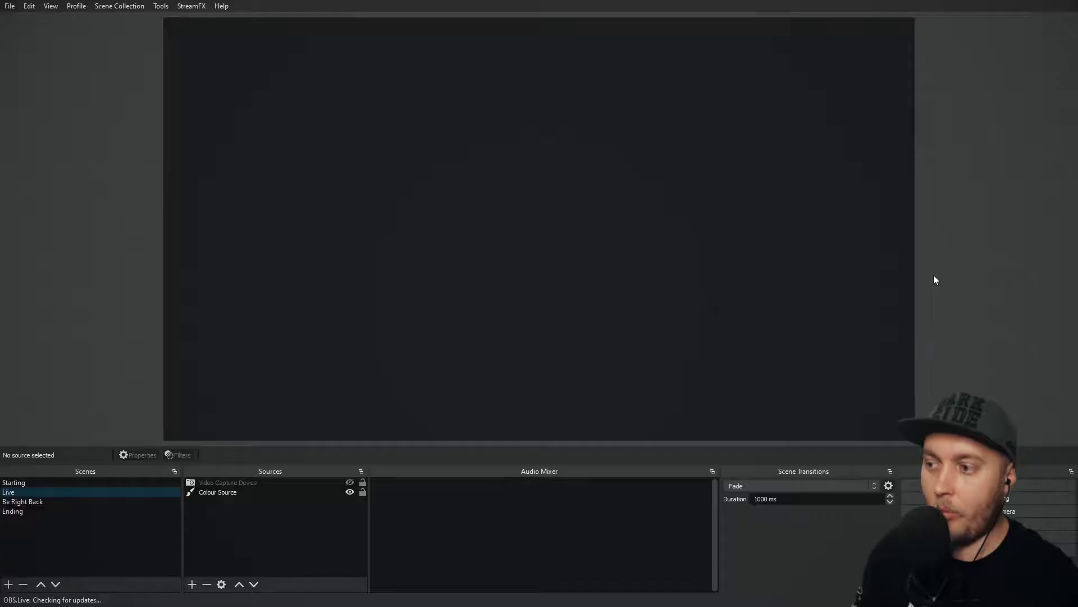
- Check that Spectralizer now appears in the Add Source list, then dismiss it
left_click(123, 302)
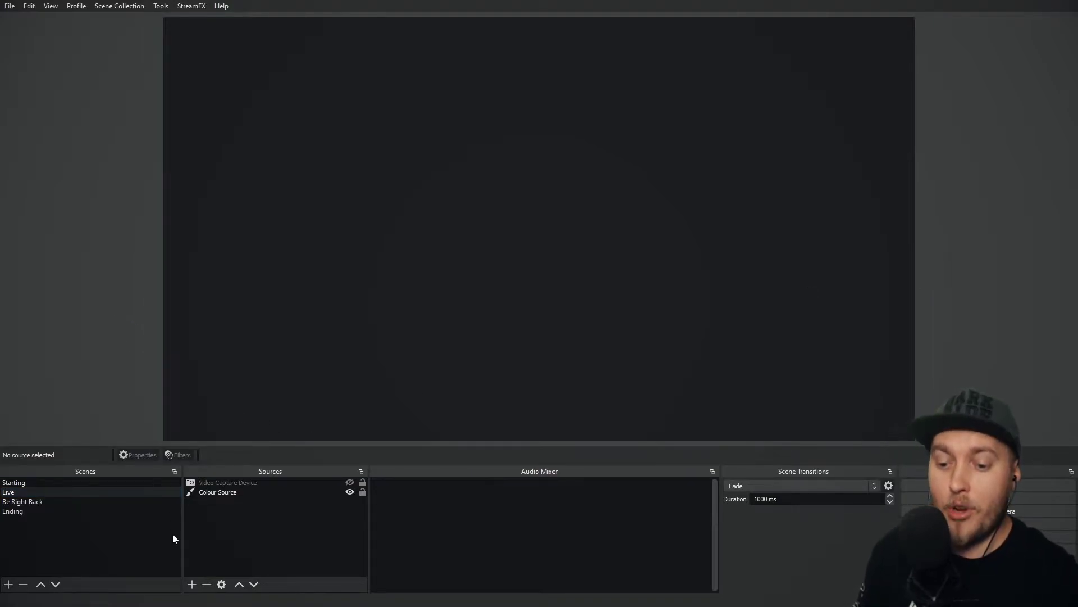
left_click(192, 584)
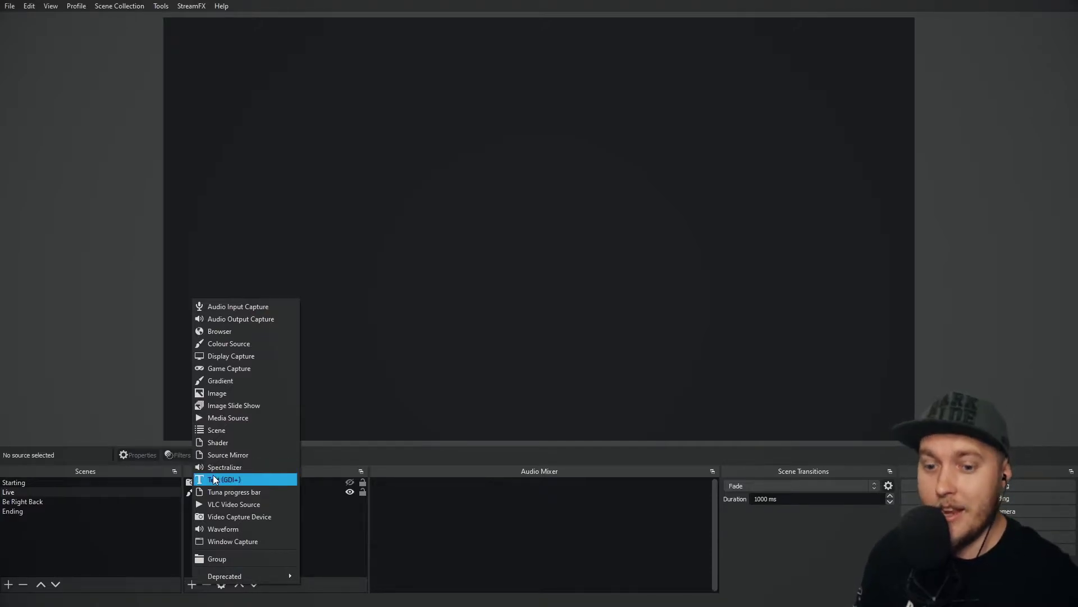
key("Escape")
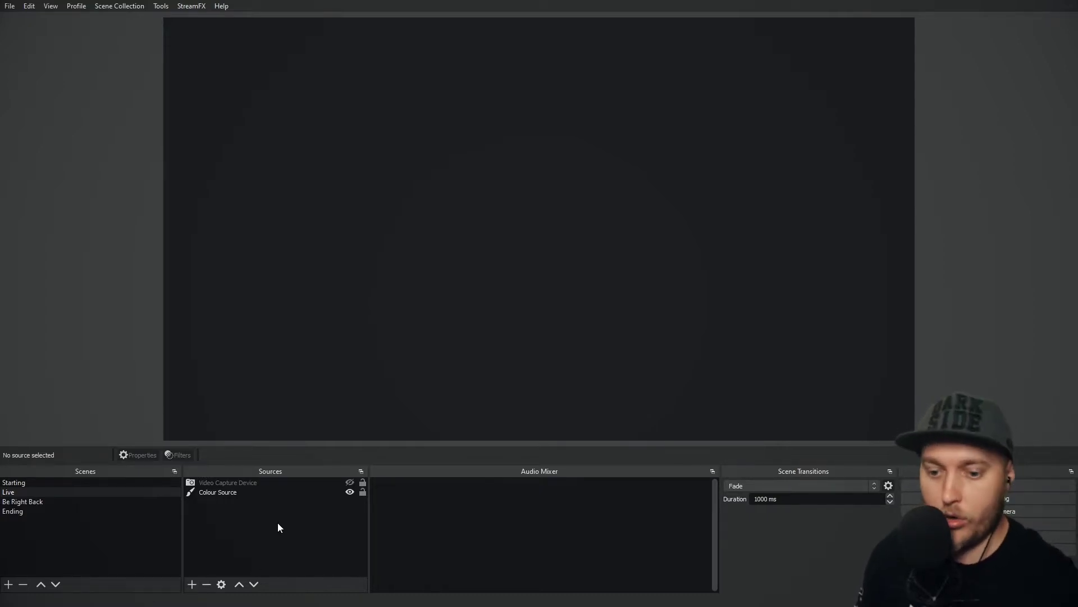
- Add an Audio Output Capture source using the Tracer Speakers (Realtek(R) Audio) device
left_click(192, 585)
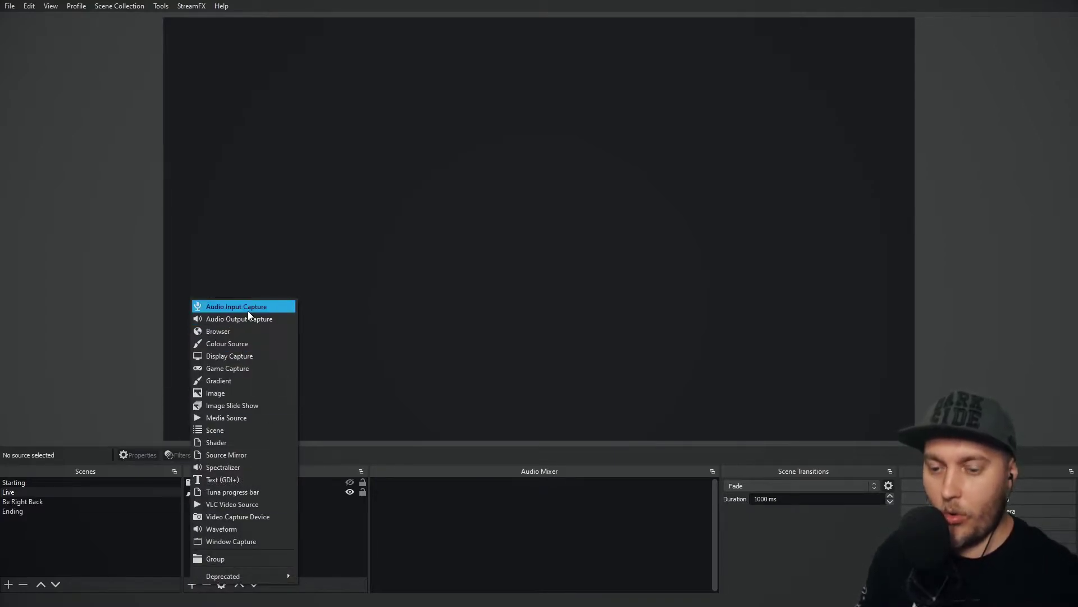
left_click(238, 318)
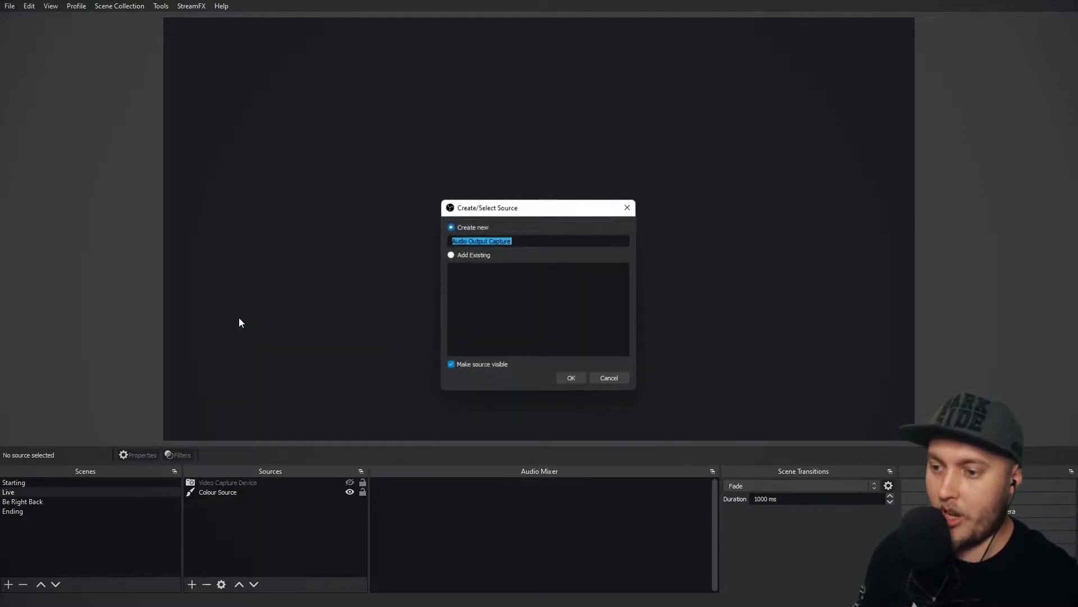
left_click(572, 378)
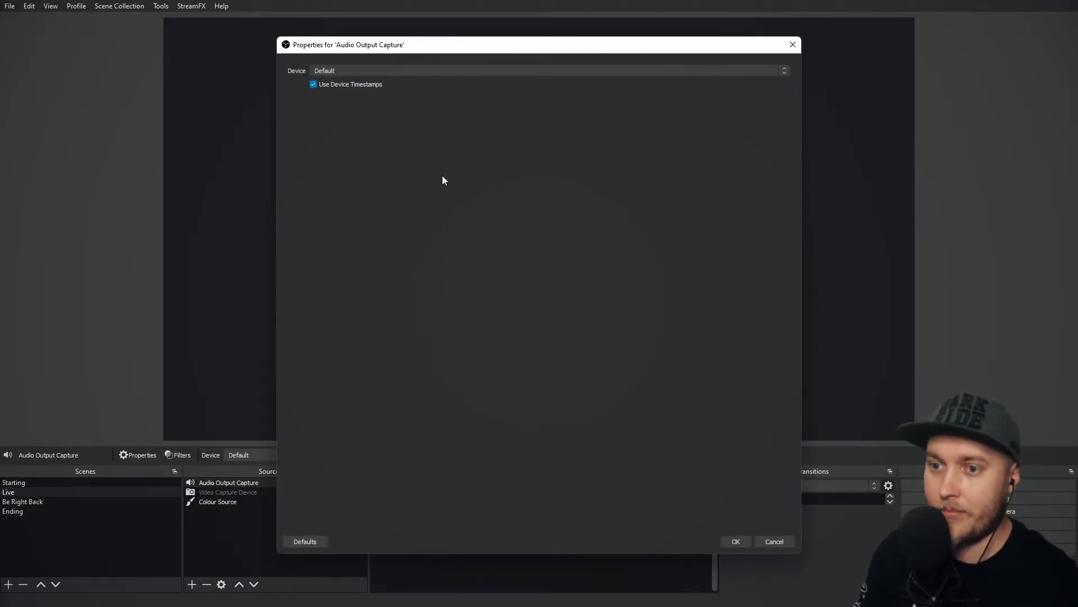
left_click(345, 71)
left_click(339, 93)
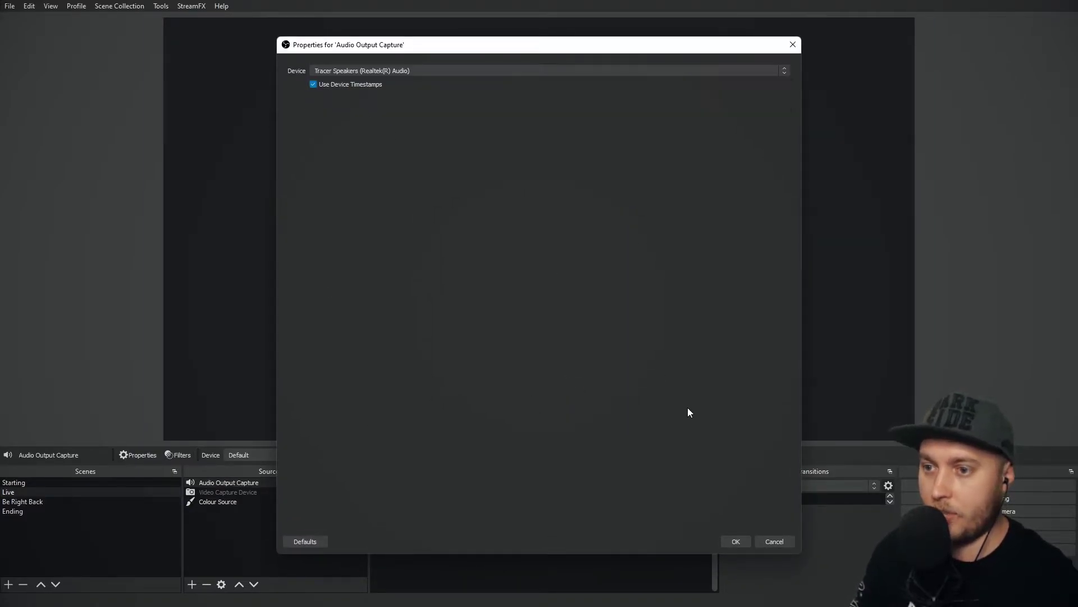
left_click(736, 541)
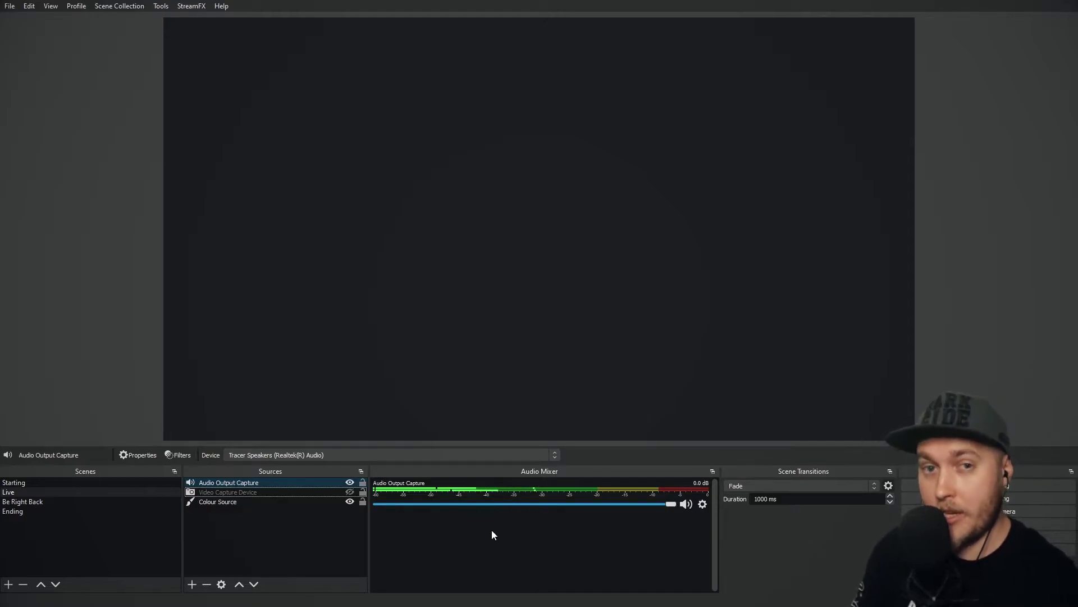
left_click(218, 531)
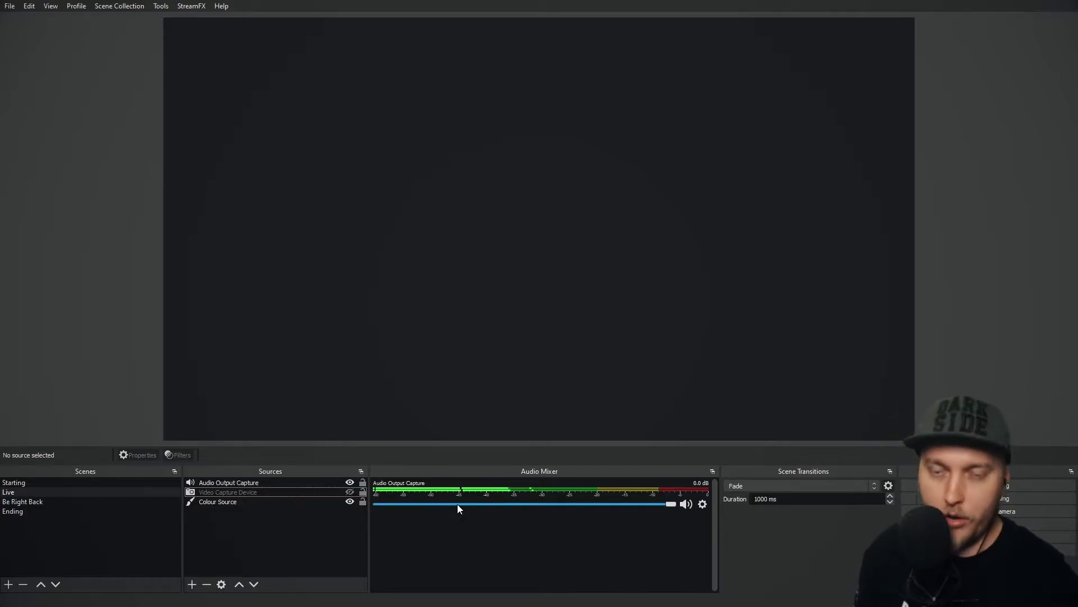
- Add a Spectralizer source with Audio Output Capture as its audio source
left_click(191, 584)
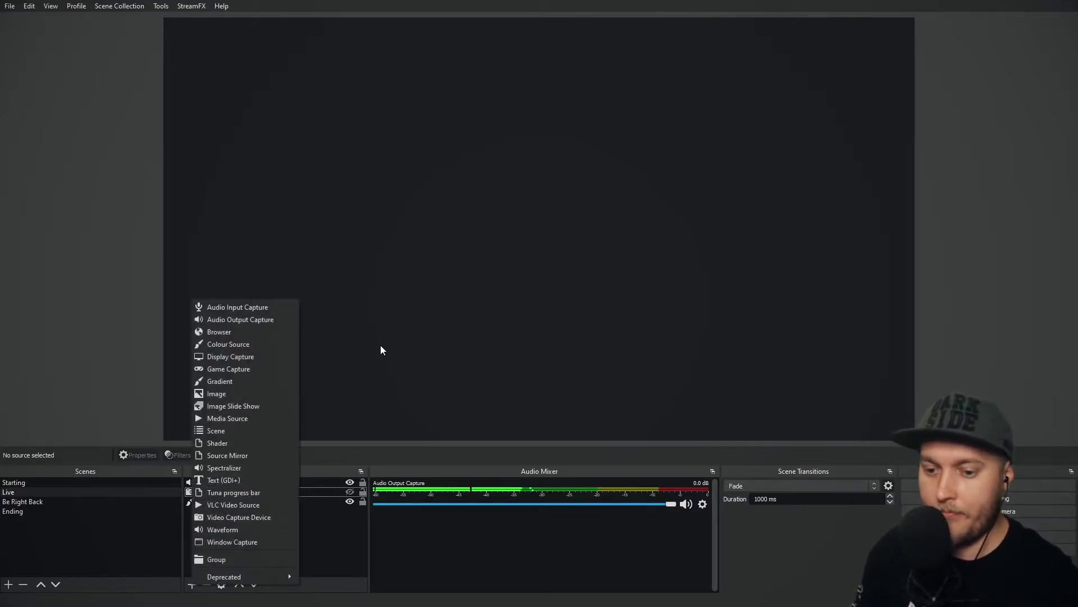
left_click(232, 468)
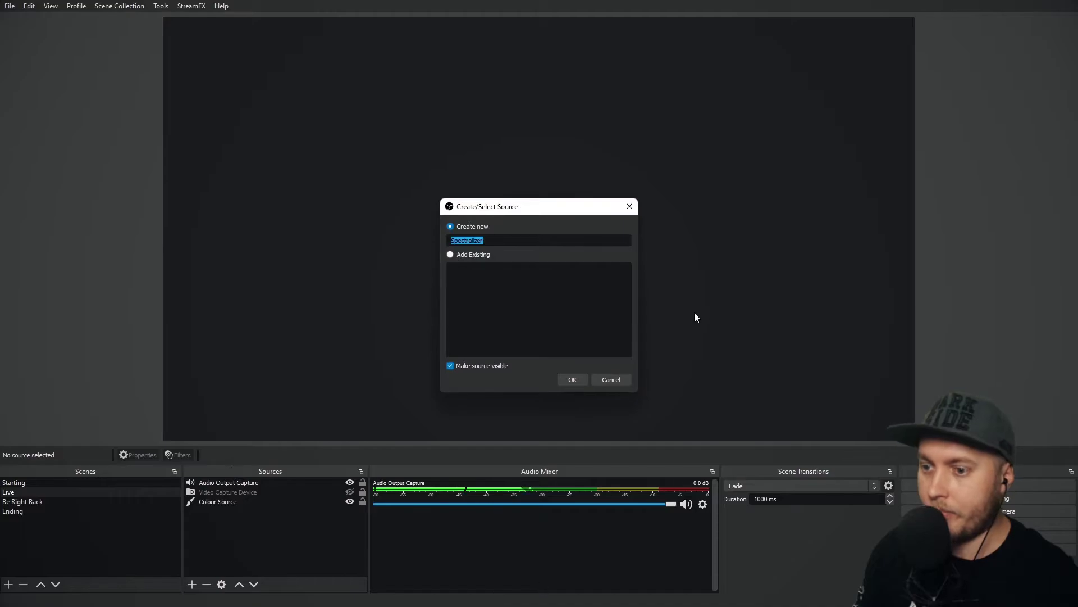
left_click(572, 380)
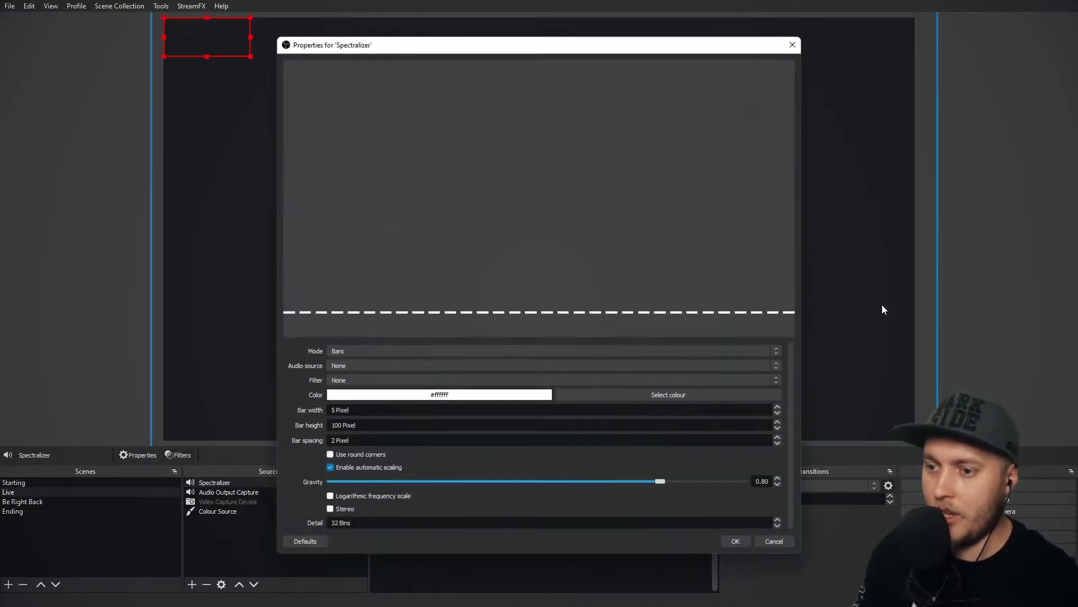
left_click(343, 369)
left_click(348, 377)
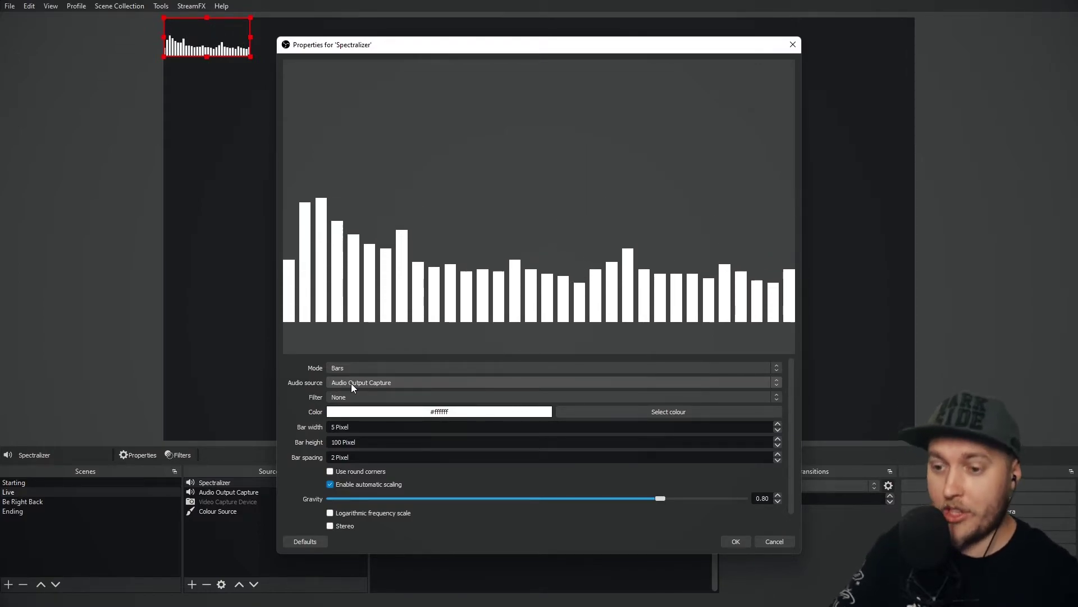
- Move the Spectralizer properties window aside and enlarge the Spectralizer on the canvas
left_click_drag(533, 46, 700, 16)
left_click_drag(250, 57, 367, 276)
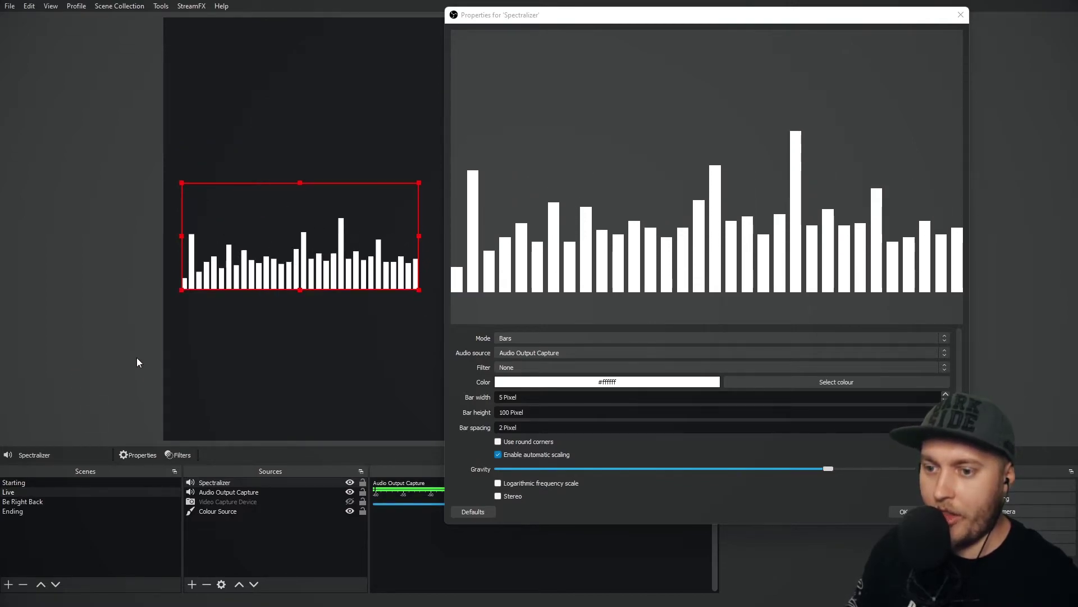
left_click(727, 302)
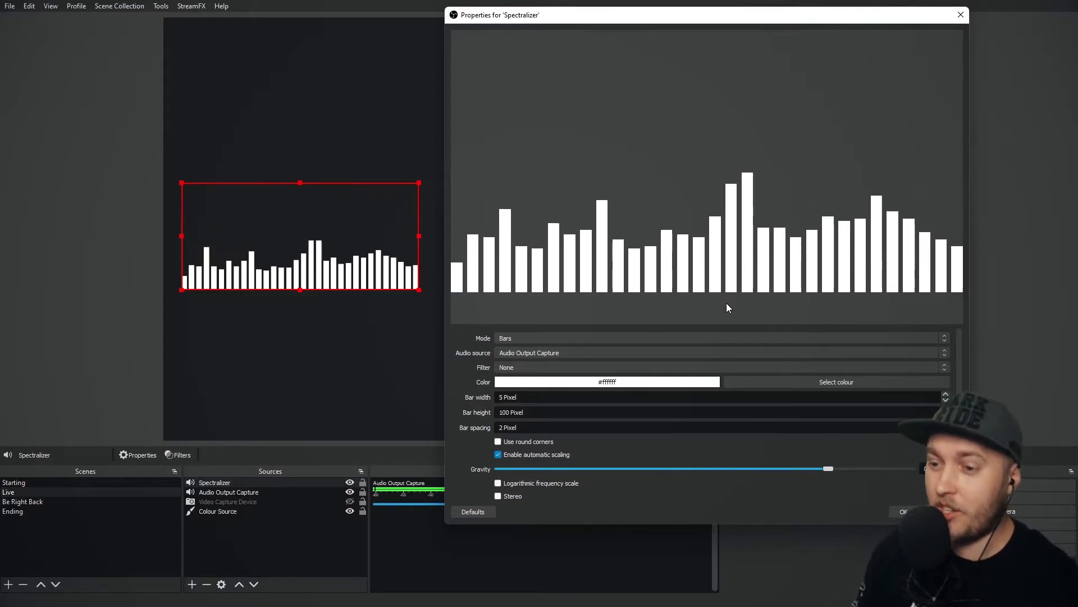
left_click(554, 337)
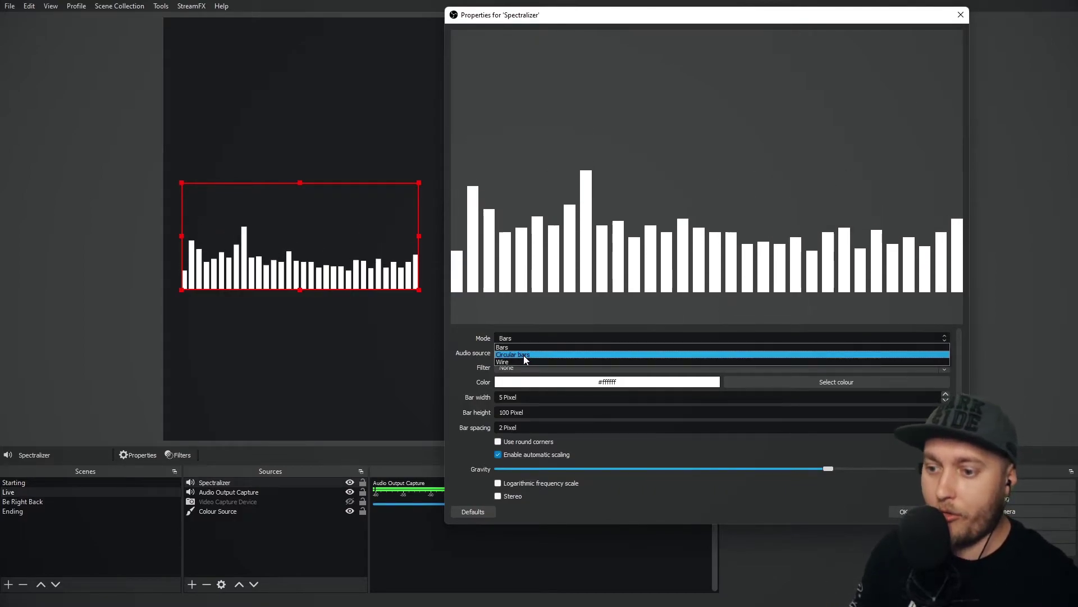
left_click(524, 355)
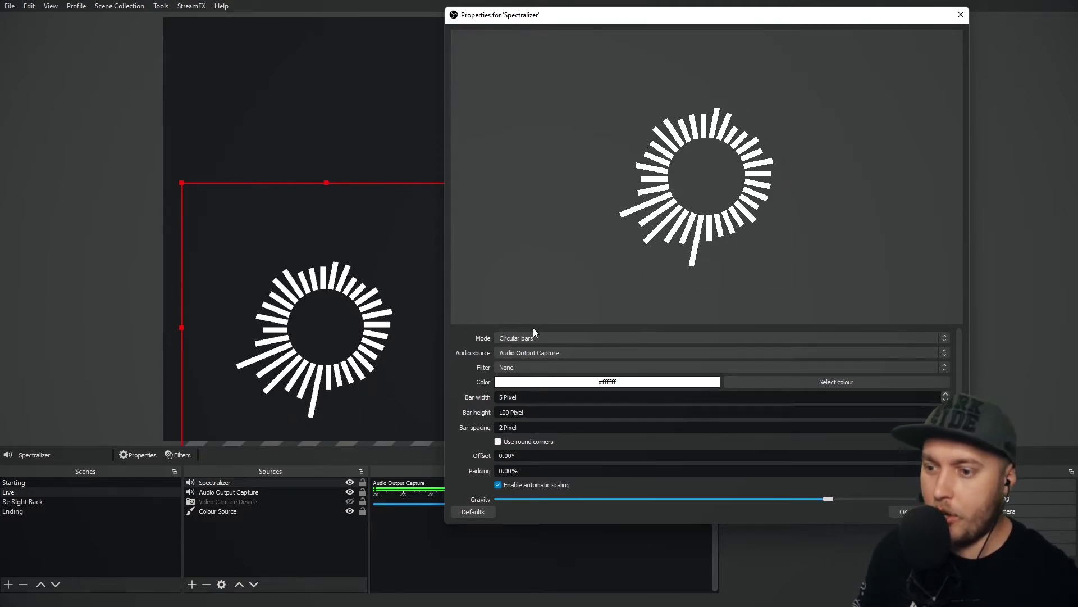
left_click(534, 336)
left_click(510, 366)
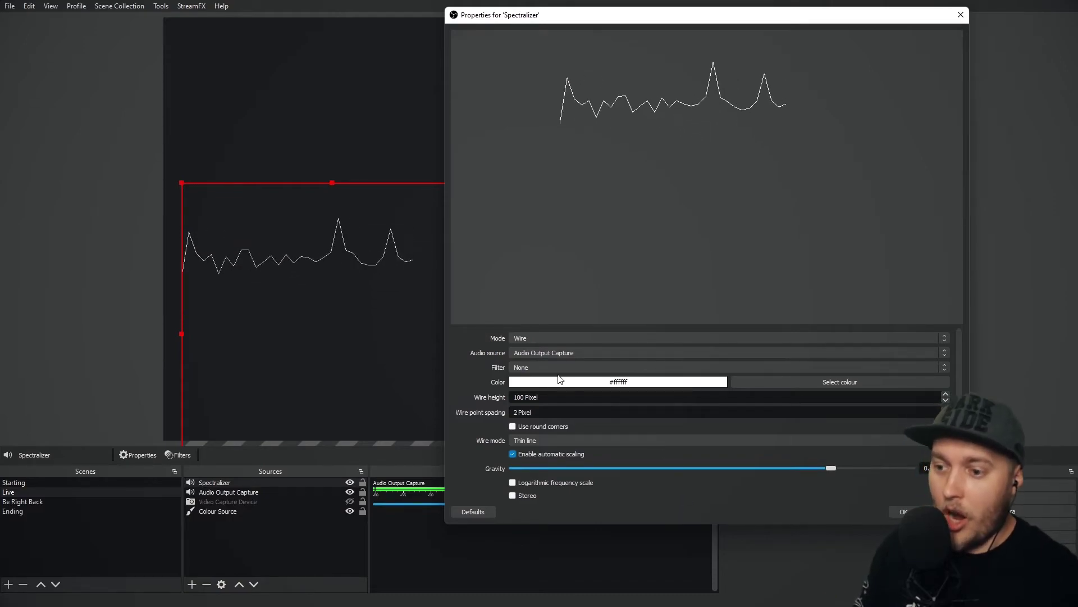
left_click(530, 337)
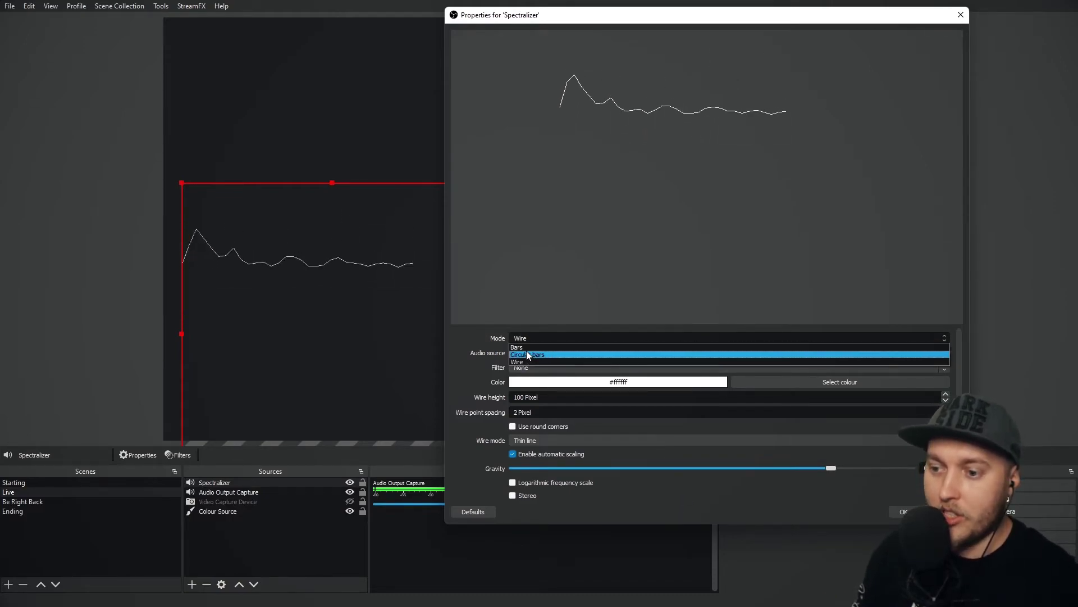
left_click(524, 347)
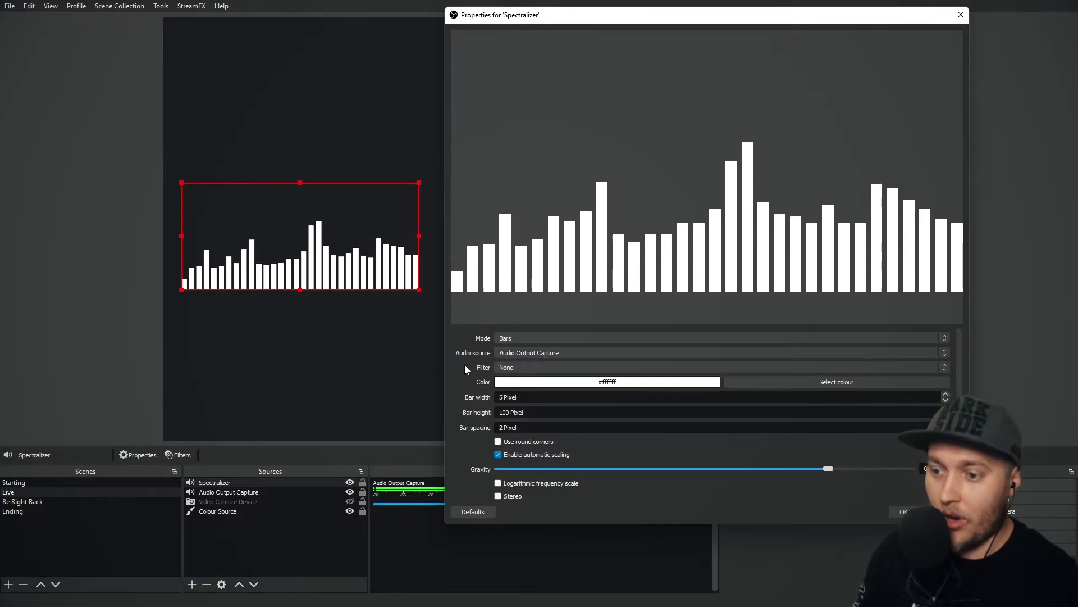
- Compare the Monstercat and SGS filters, finally keeping Monstercat filter at strength 1.50
left_click(523, 368)
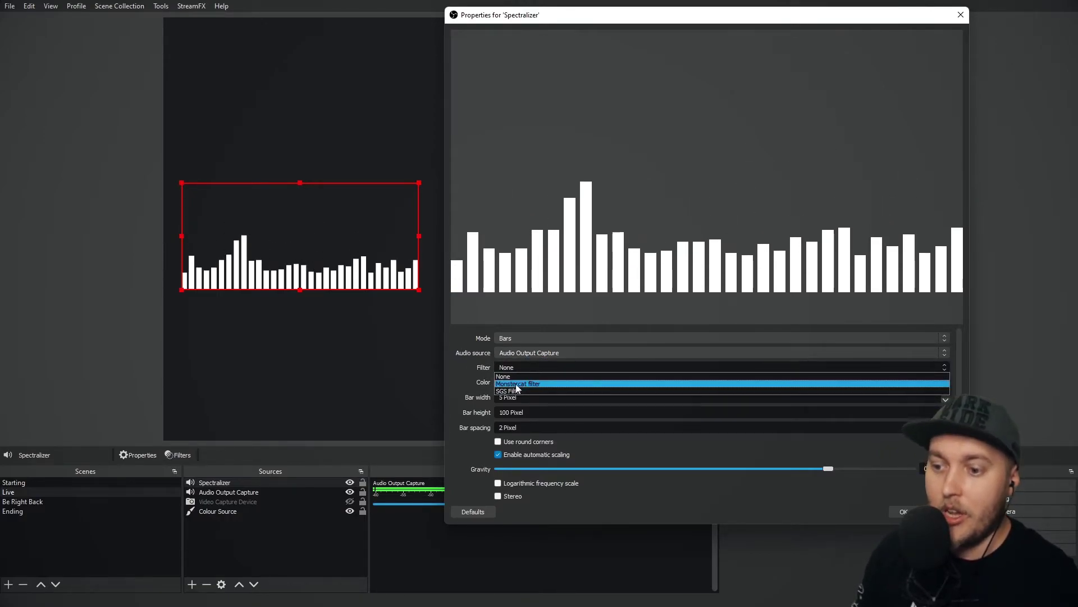
left_click(516, 384)
left_click(517, 368)
left_click(516, 391)
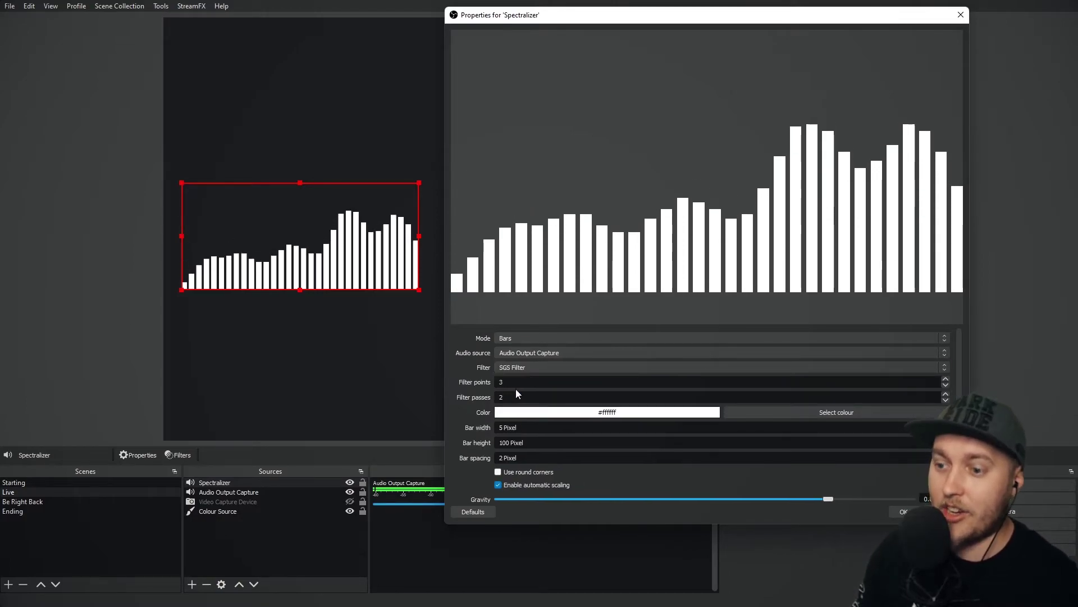
left_click(508, 367)
left_click(511, 384)
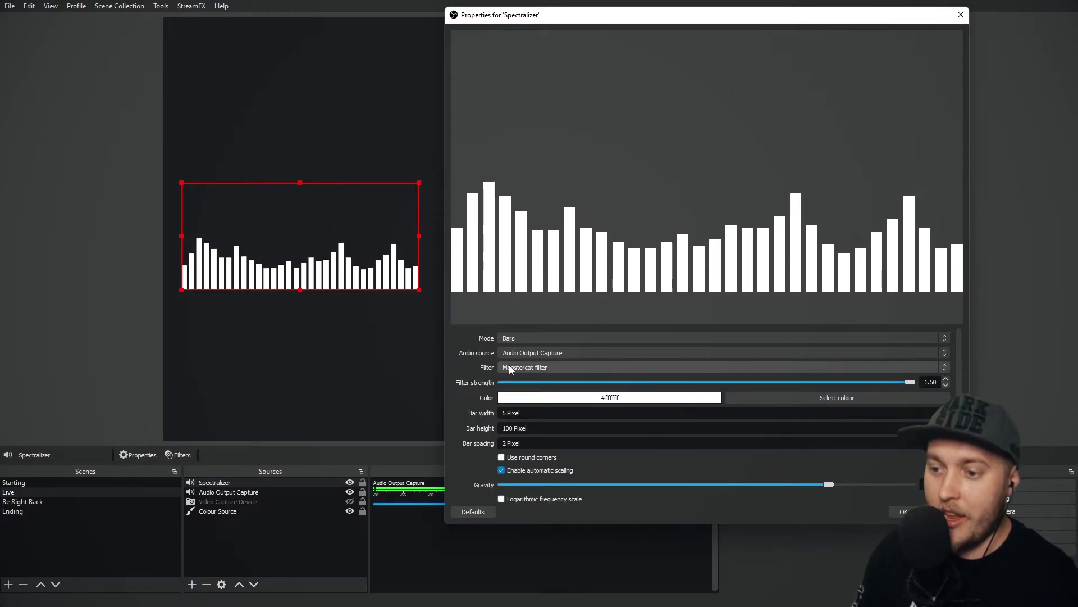
left_click(511, 368)
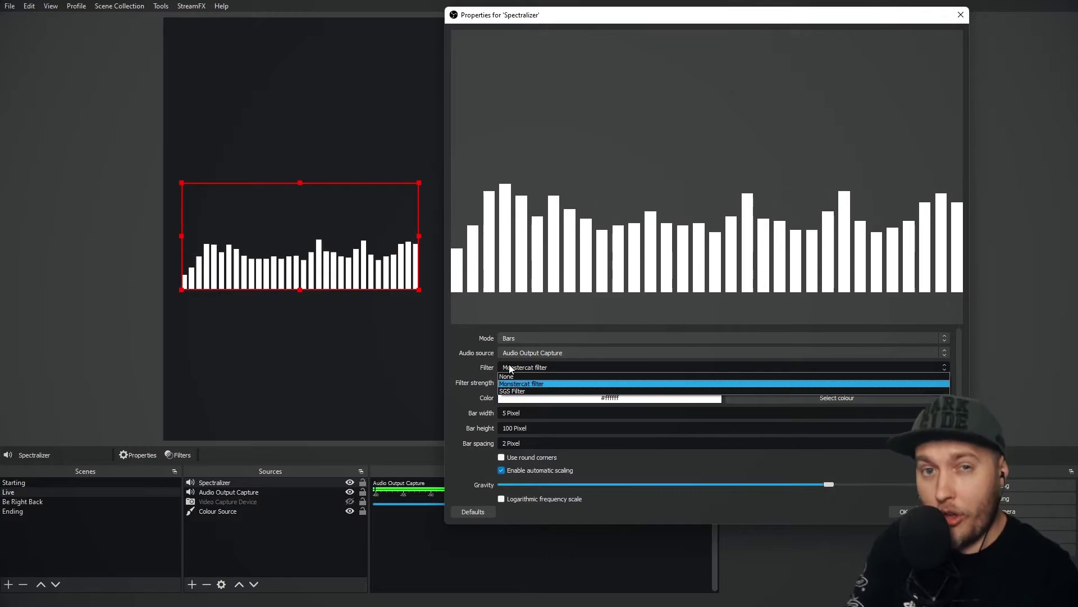
left_click(522, 390)
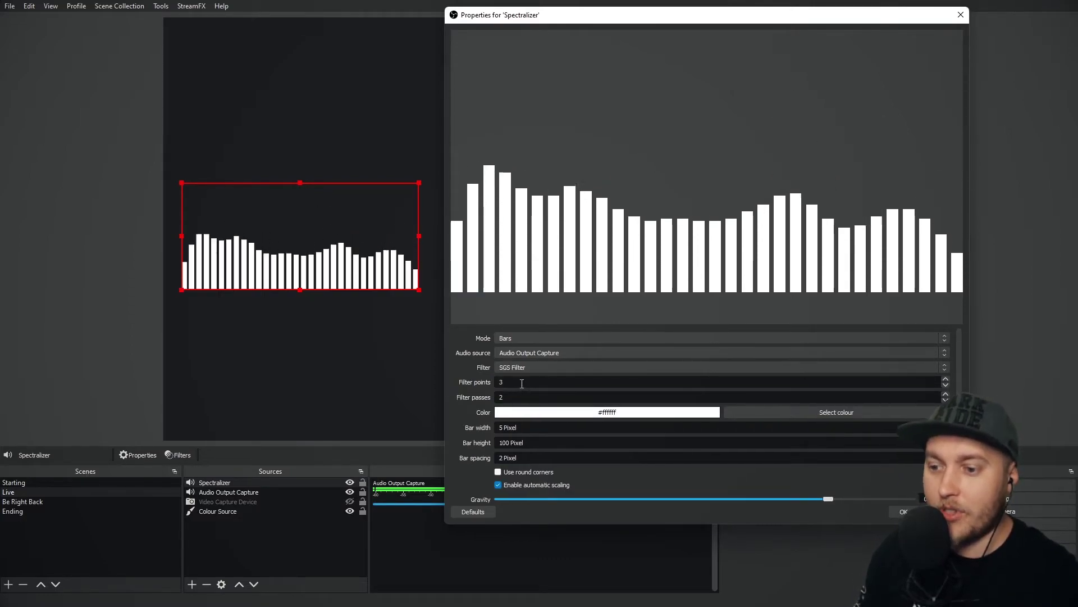
left_click(509, 369)
left_click(518, 380)
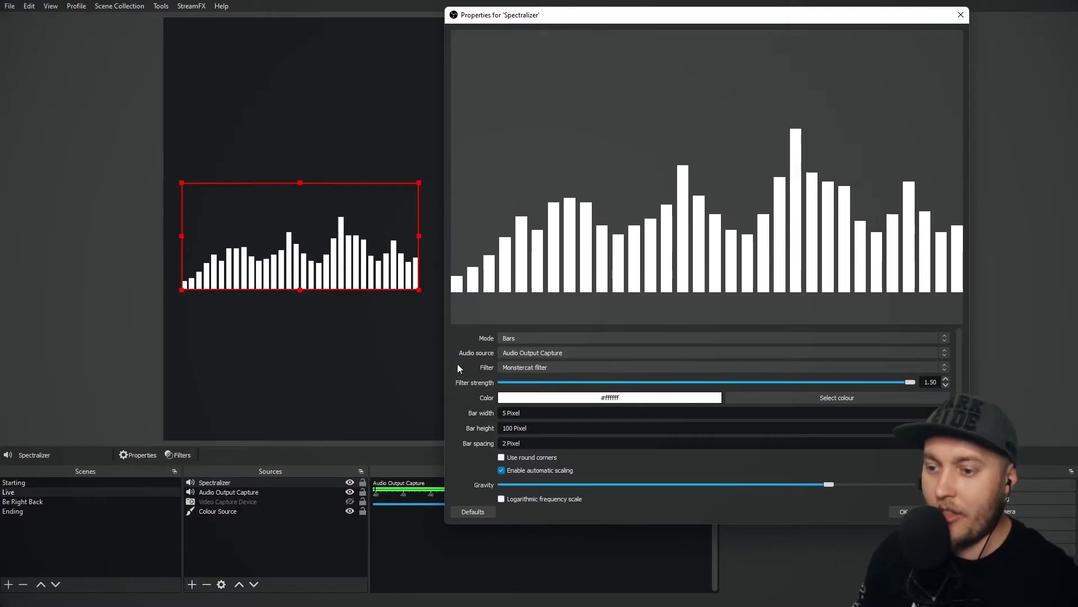
- Set the filter to None and colour the bars blue (#2067d1) after briefly trying red
left_click(514, 368)
left_click(513, 377)
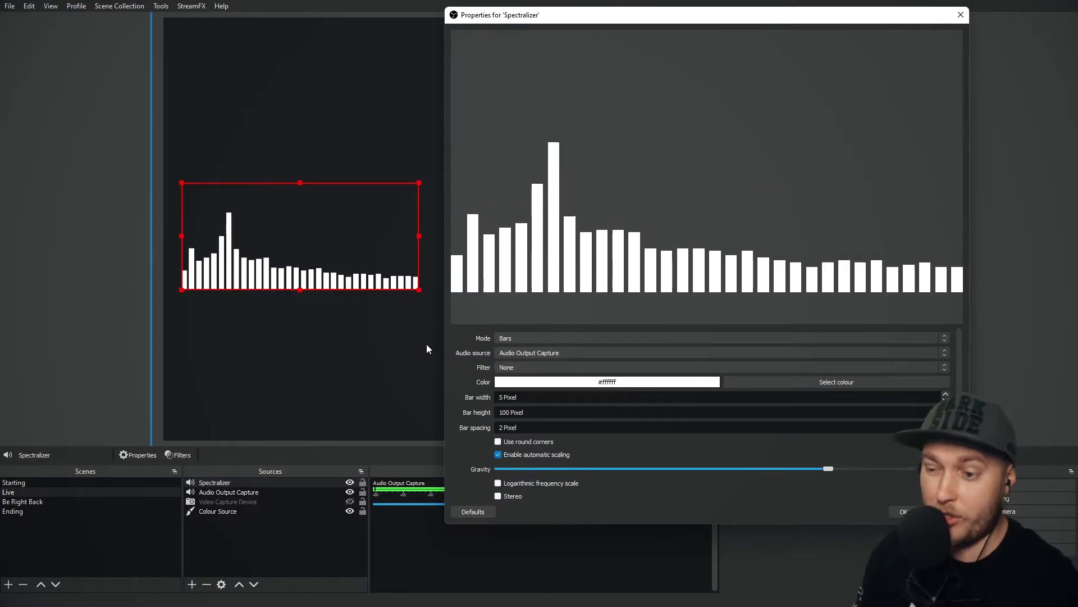
left_click(801, 385)
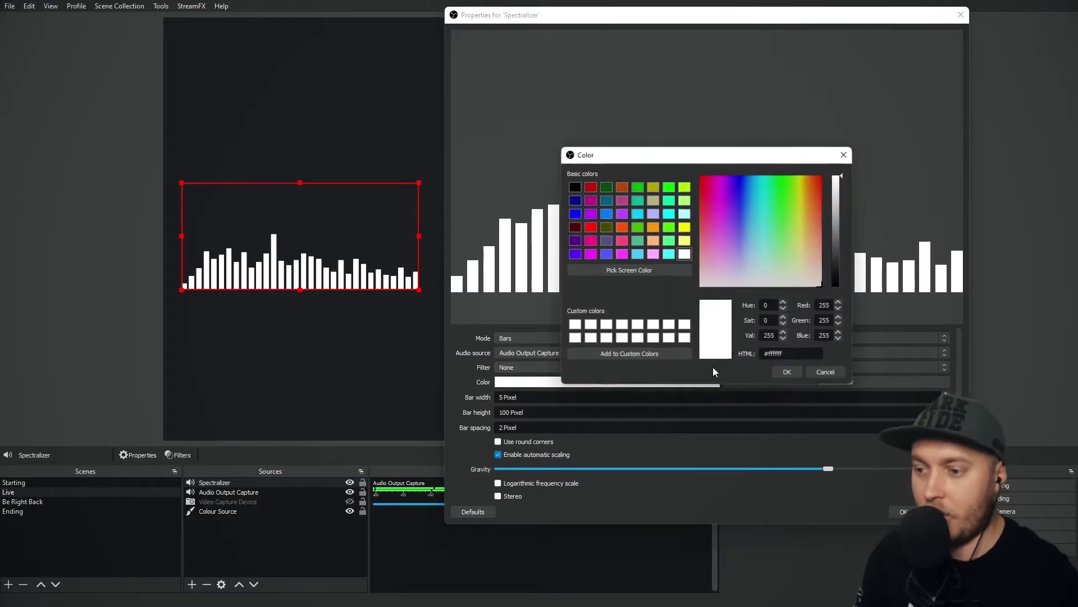
left_click(590, 227)
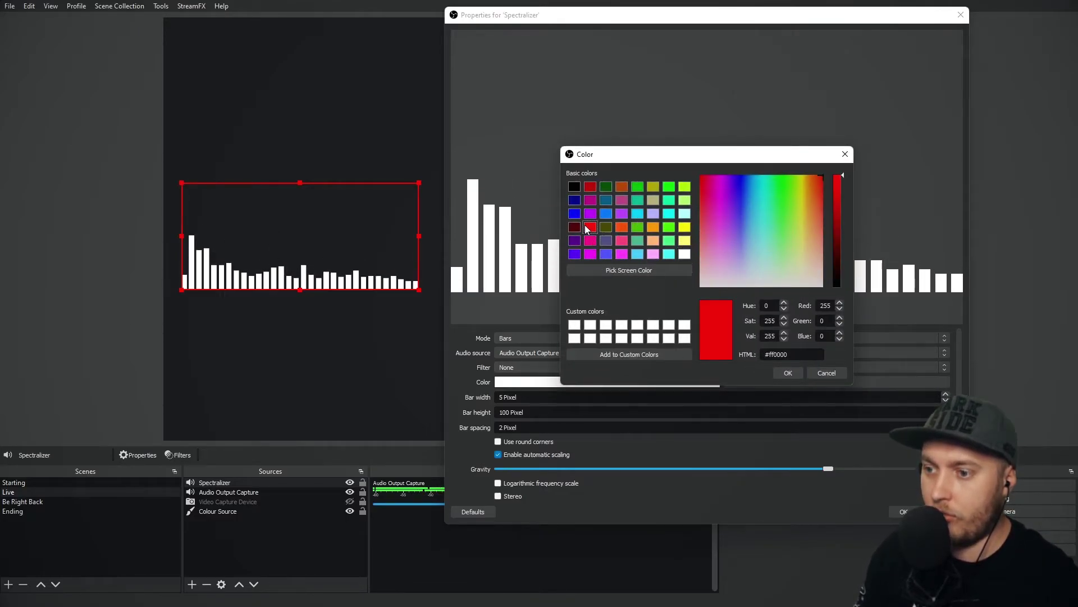
left_click(787, 373)
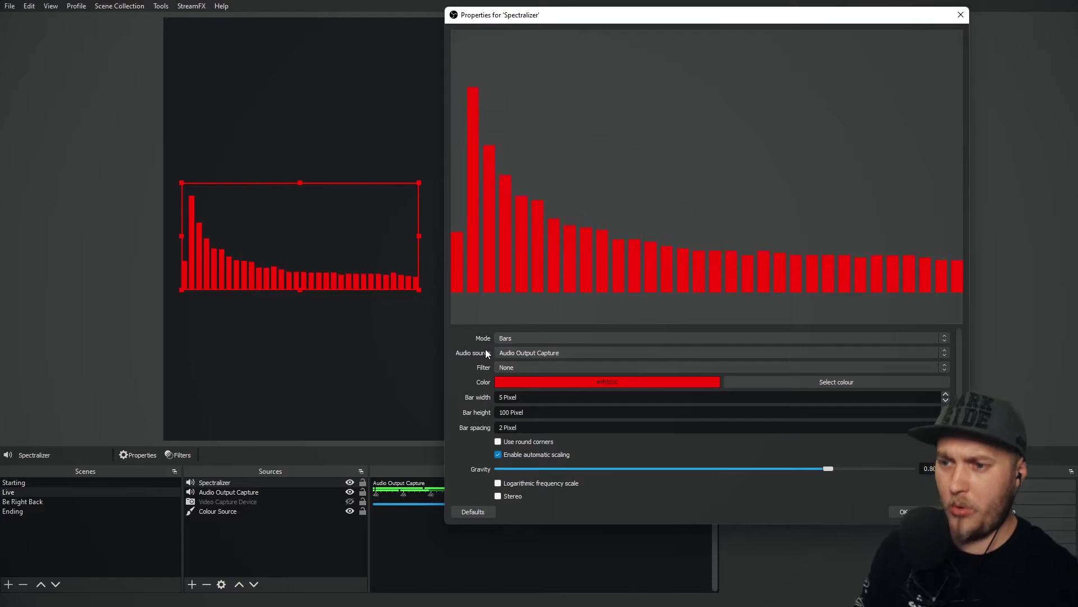
left_click(752, 383)
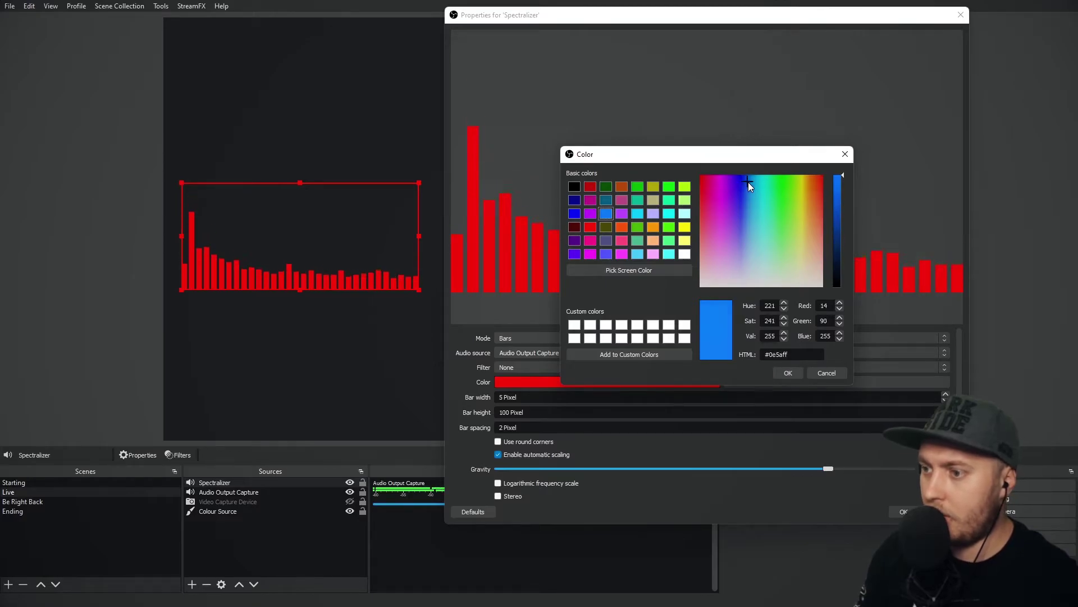
left_click_drag(748, 182, 749, 192)
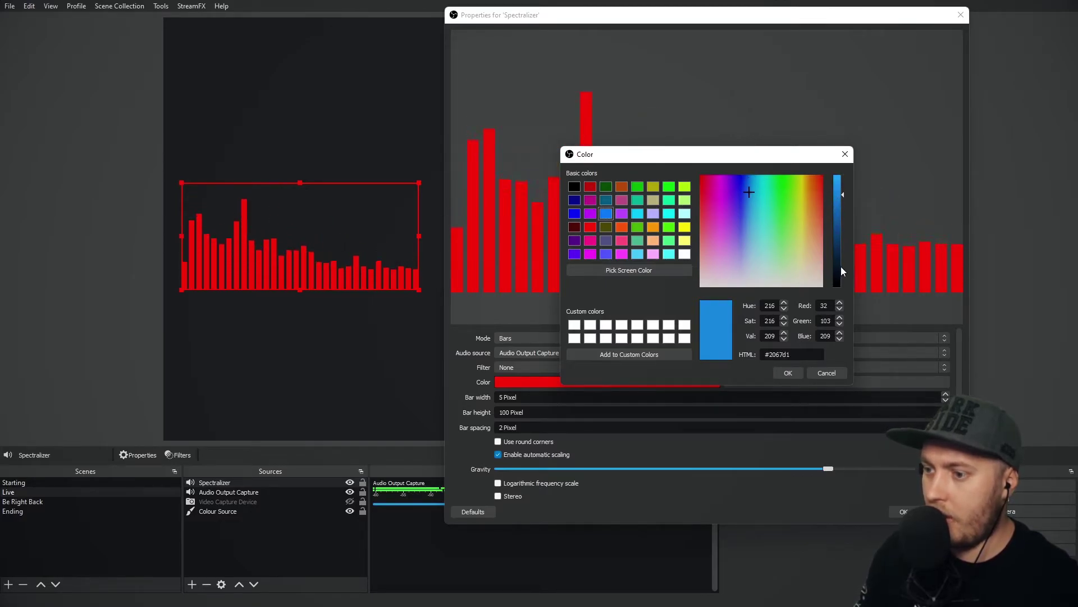
left_click(788, 372)
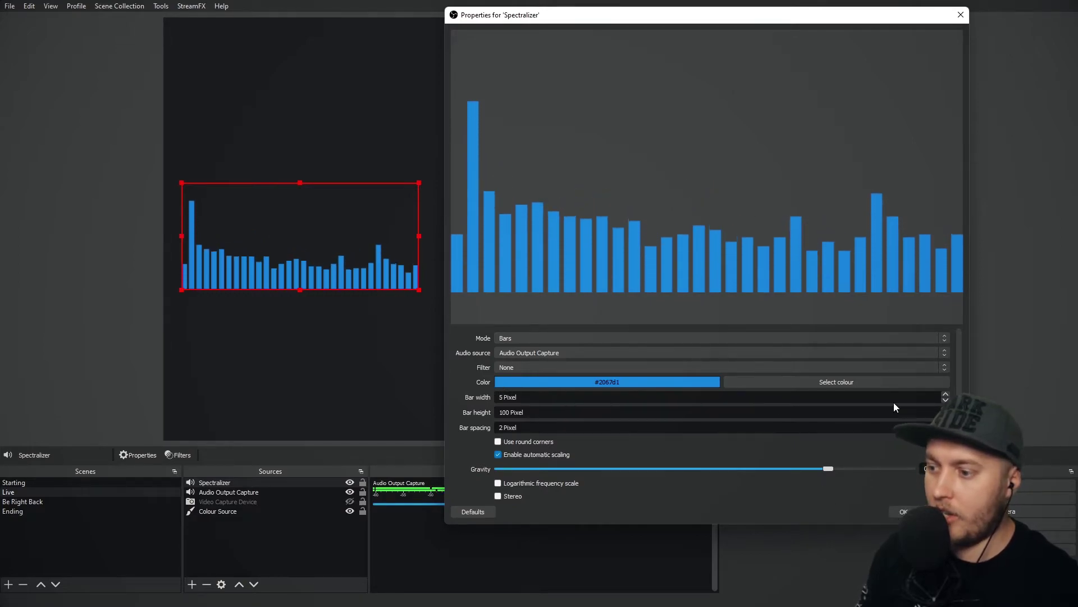
- Set the bar width to 6 px and the bar height to 103 px
left_click(946, 401)
left_click(947, 400)
left_click(946, 400)
left_click(947, 401)
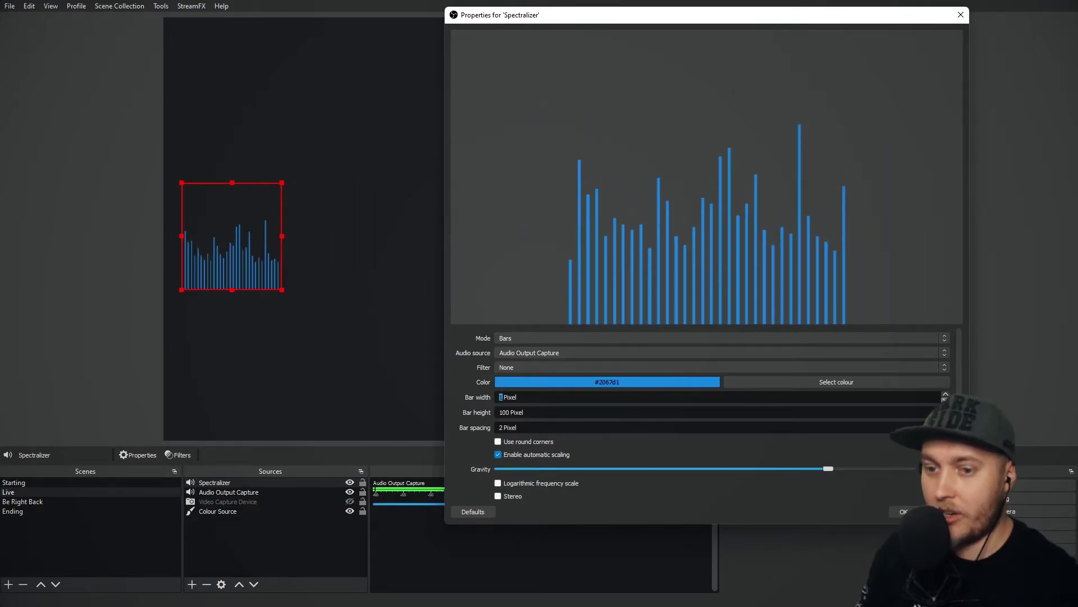
left_click(946, 395)
left_click(947, 394)
left_click(946, 395)
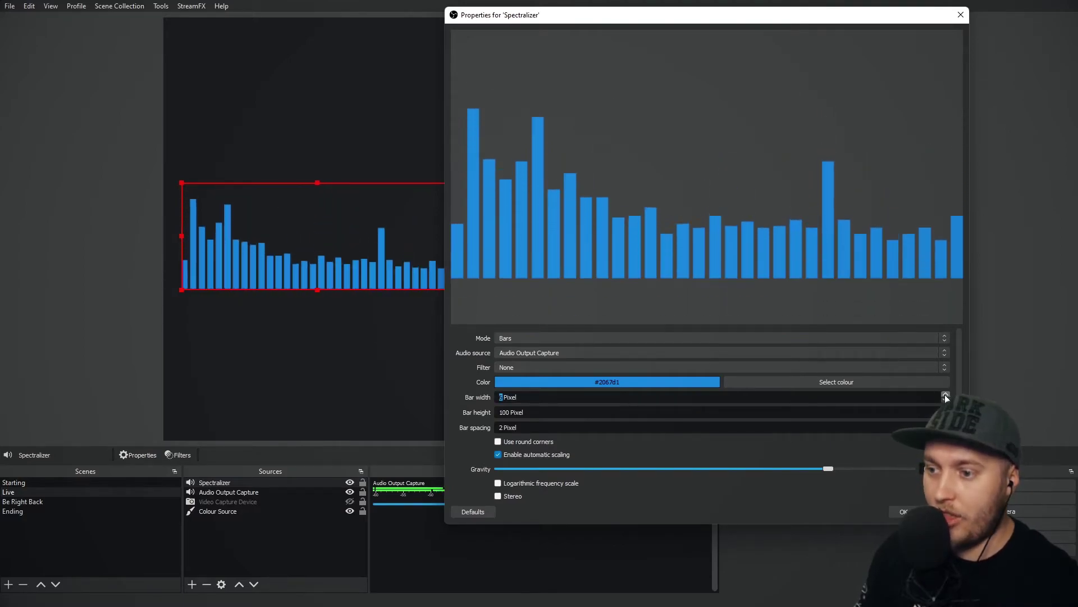
left_click(947, 395)
left_click(947, 410)
left_click(946, 410)
left_click(946, 410)
left_click(947, 409)
left_click(946, 410)
left_click(947, 409)
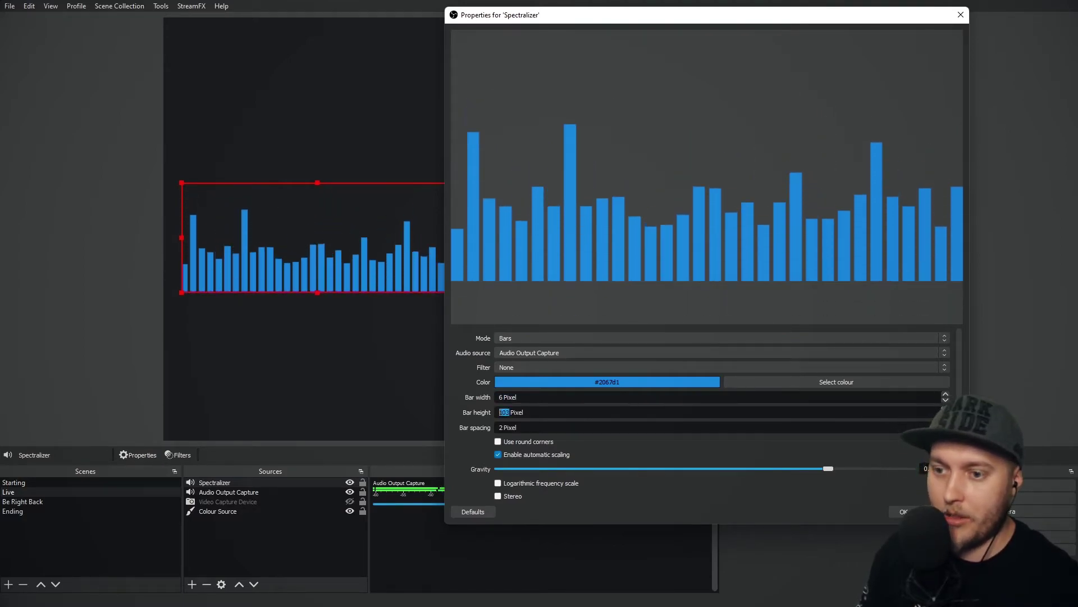
left_click(946, 409)
left_click(947, 416)
left_click(946, 415)
left_click(946, 415)
left_click(946, 415)
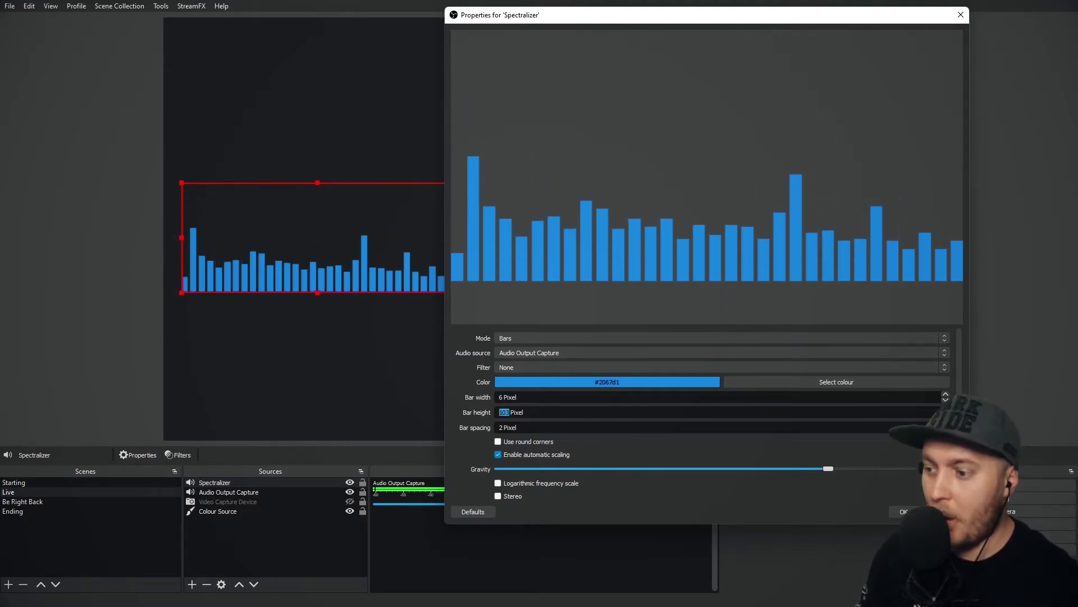
- Adjust the bar spacing, settling on a small 4 px gap between bars
left_click(947, 424)
left_click(946, 424)
left_click(946, 424)
left_click(946, 425)
left_click(946, 424)
left_click(946, 424)
left_click(947, 424)
left_click(946, 424)
left_click(947, 425)
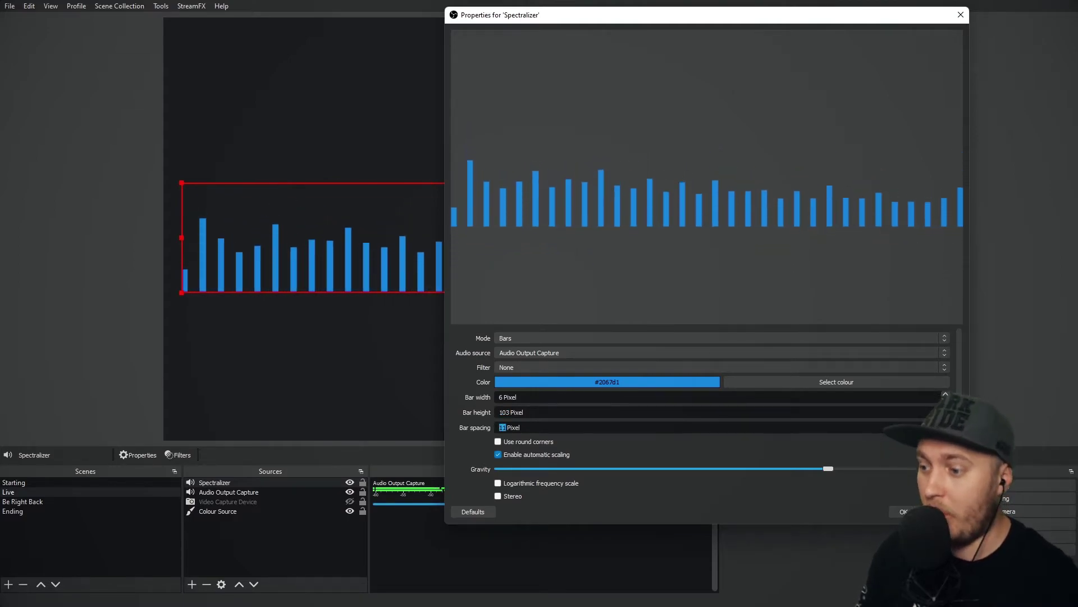
key("Down")
key("Down")
key("Down")
key("Down")
key("Down")
key("Down")
key("Down")
key("Down")
key("Down")
key("Down")
key("Down")
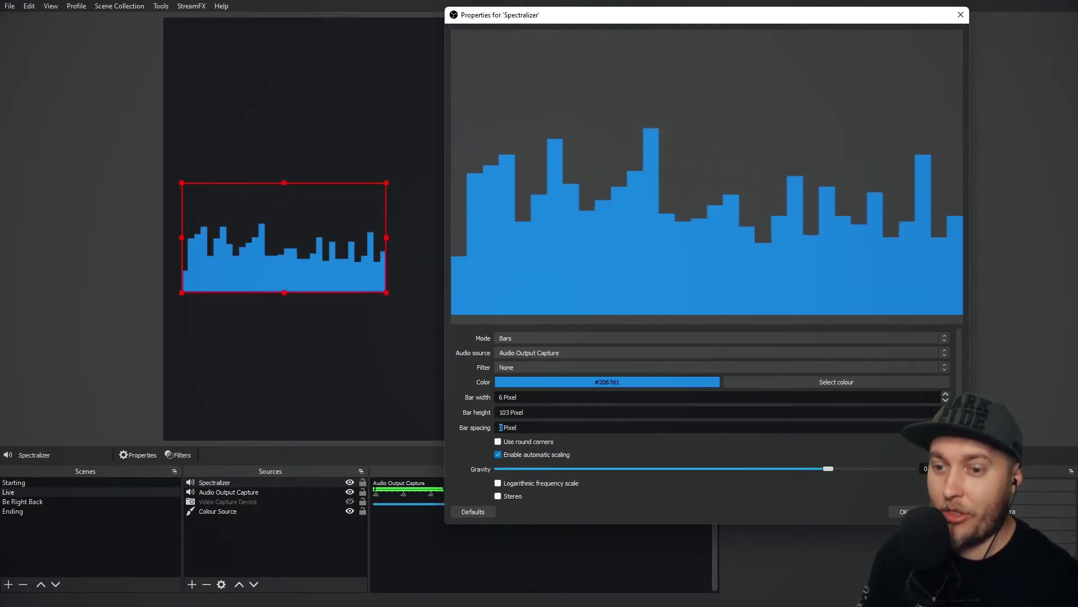
key("Up")
key("Up")
key("Up")
key("Up")
key("Up")
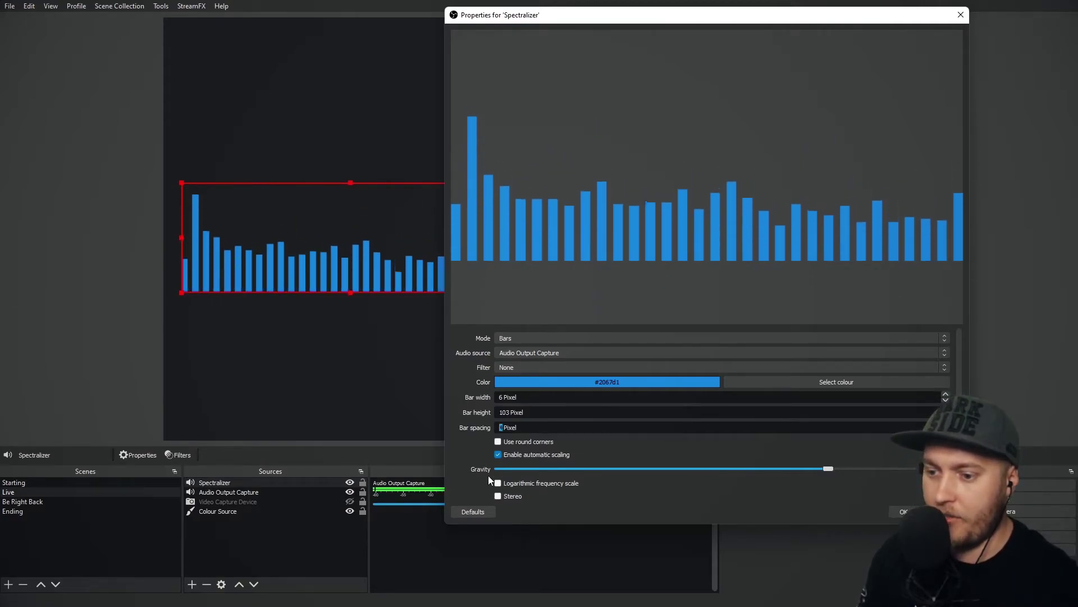
- Turn on round corners for the Spectralizer bars and reduce Corner points from 5 to 2
left_click(501, 443)
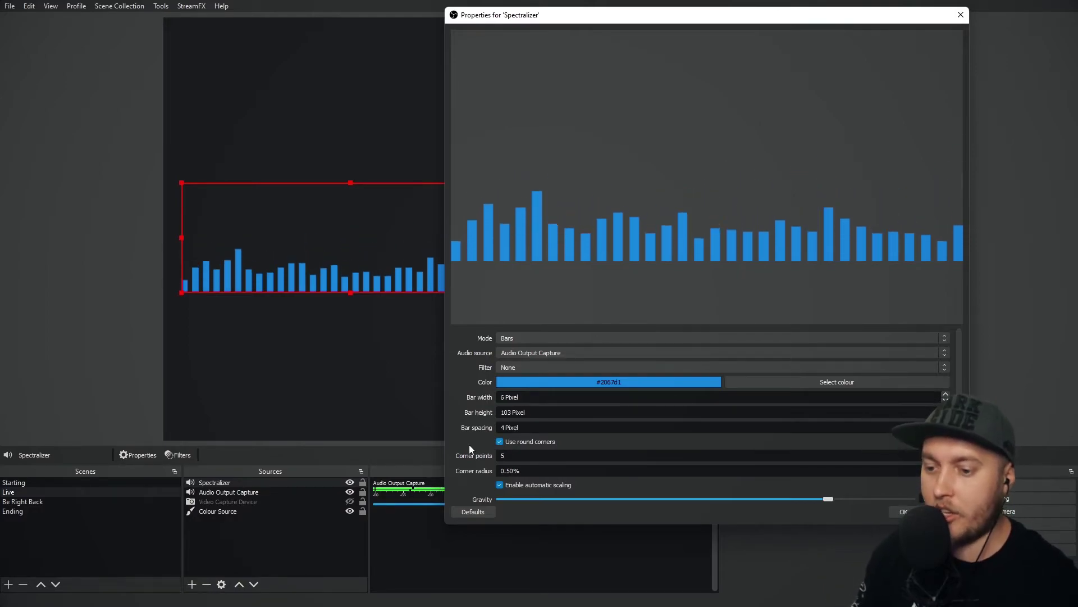
double_click(887, 454)
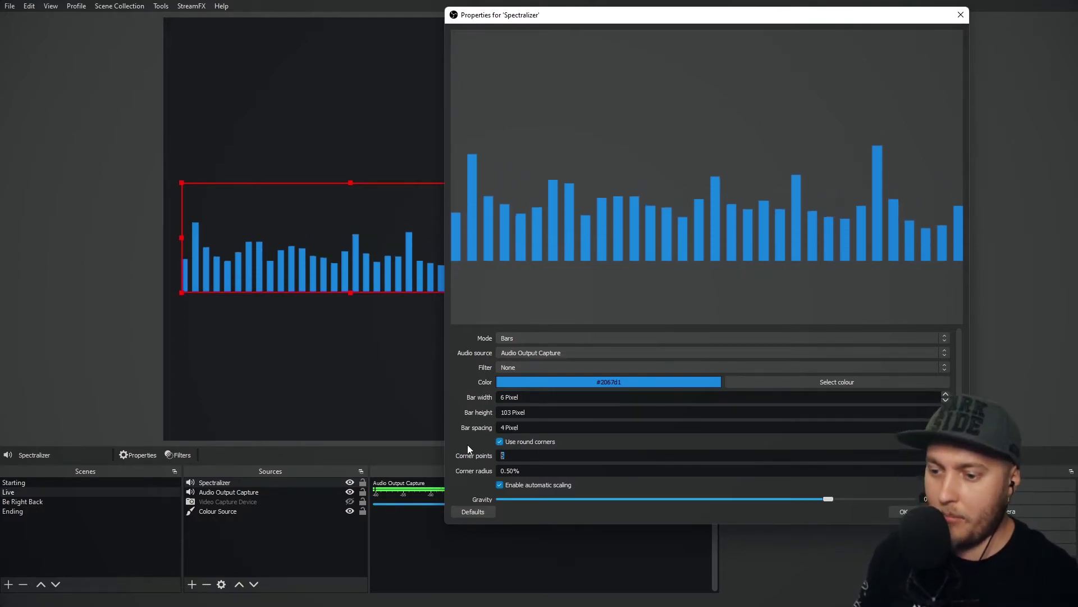
type("20")
key("BackSpace")
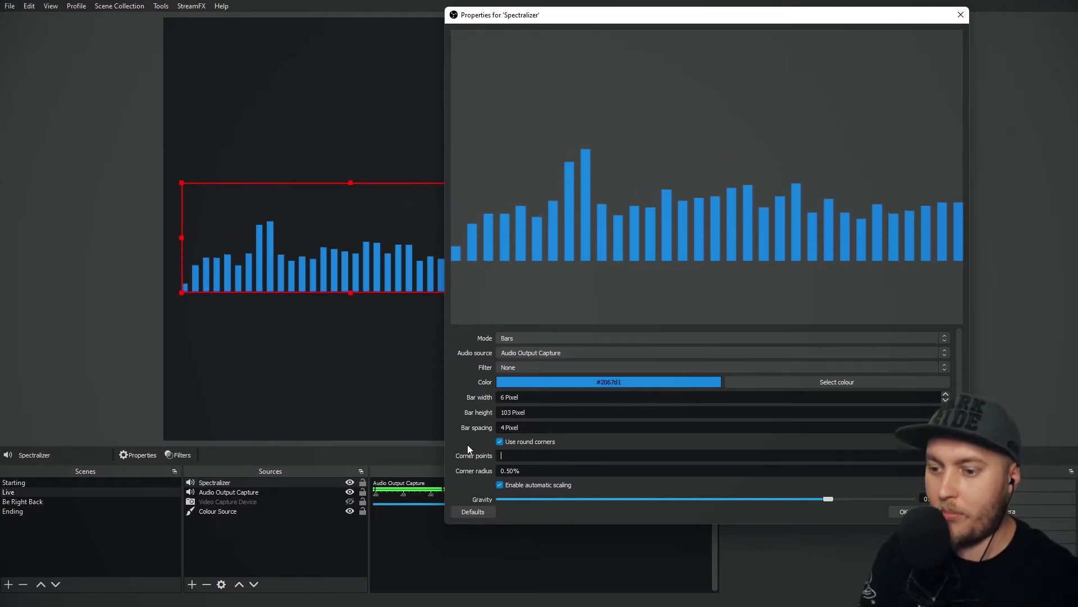
scroll(458, 426, "down", 2)
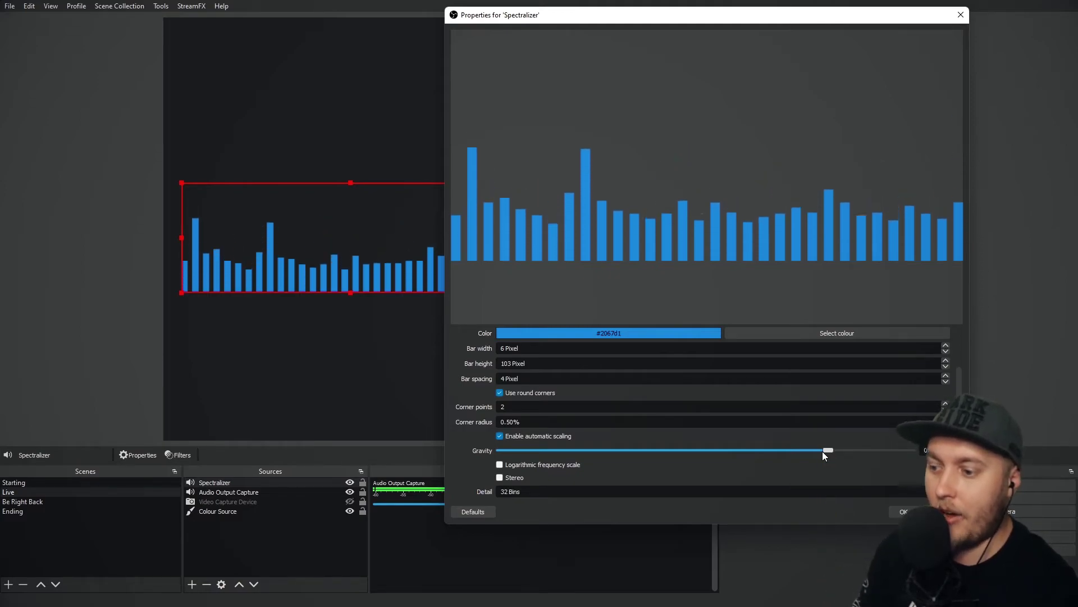
- Set the Gravity slider high, and try the logarithmic frequency scale before switching it off
left_click_drag(823, 451, 877, 451)
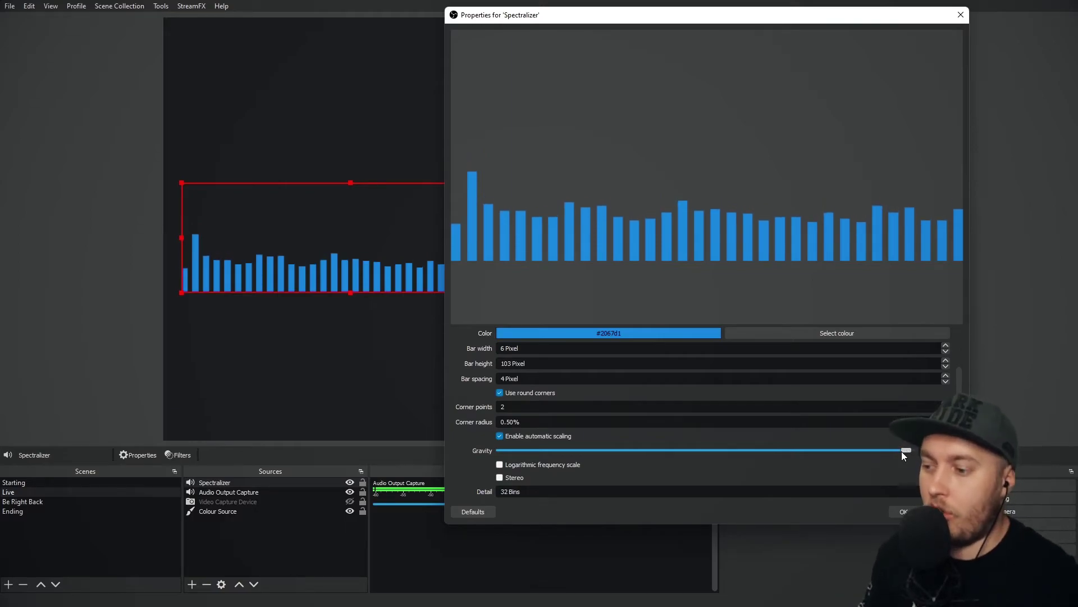
left_click_drag(902, 452, 797, 447)
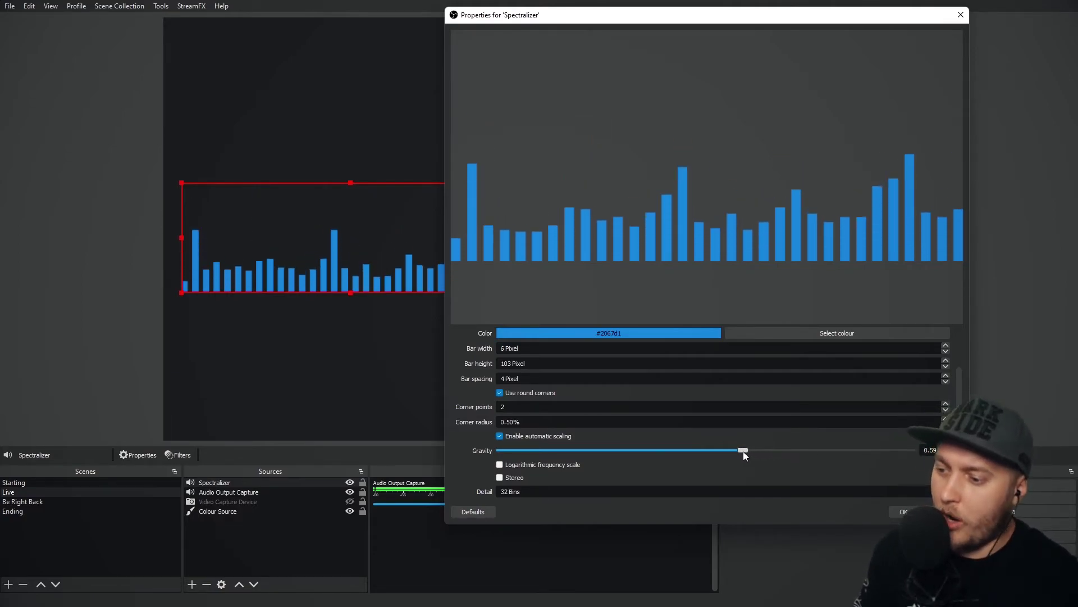
left_click_drag(743, 451, 844, 451)
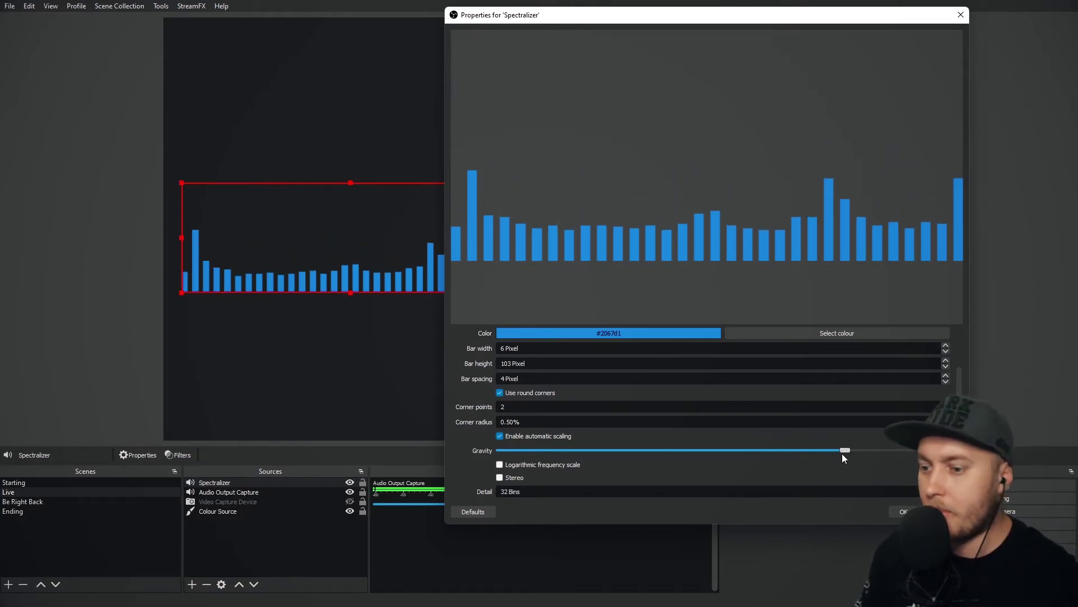
left_click(500, 465)
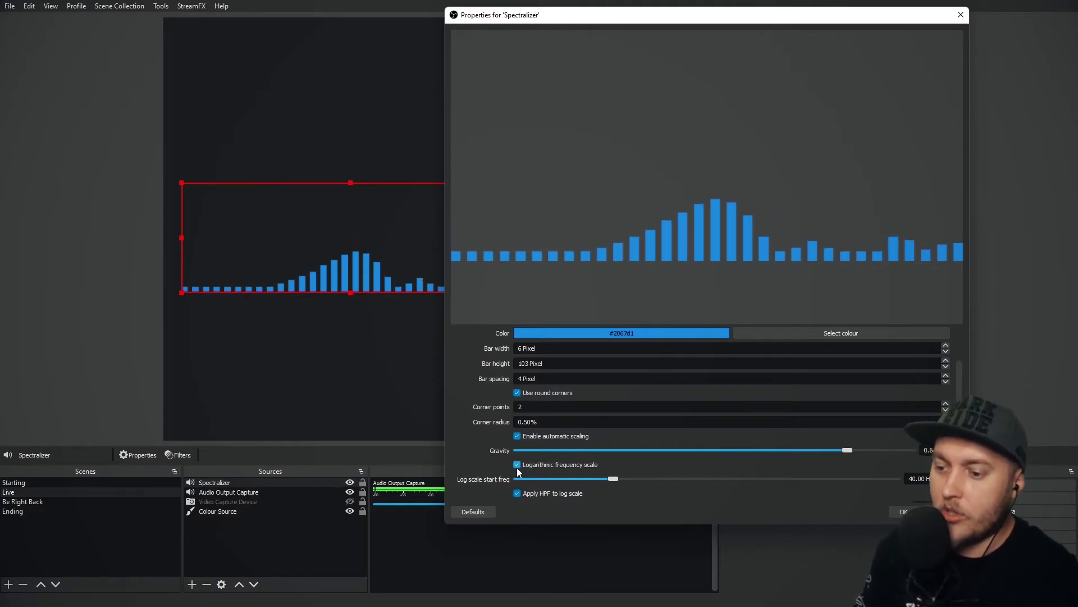
left_click(517, 466)
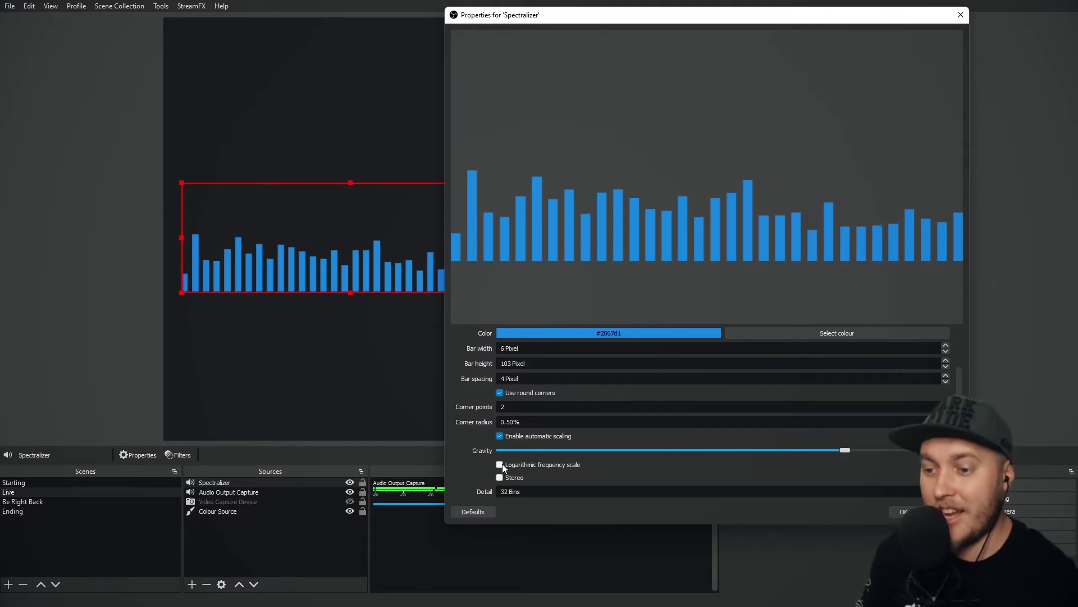
- Confirm the Spectralizer settings, make the Video Capture Device visible, and move the webcam up-left
left_click(896, 513)
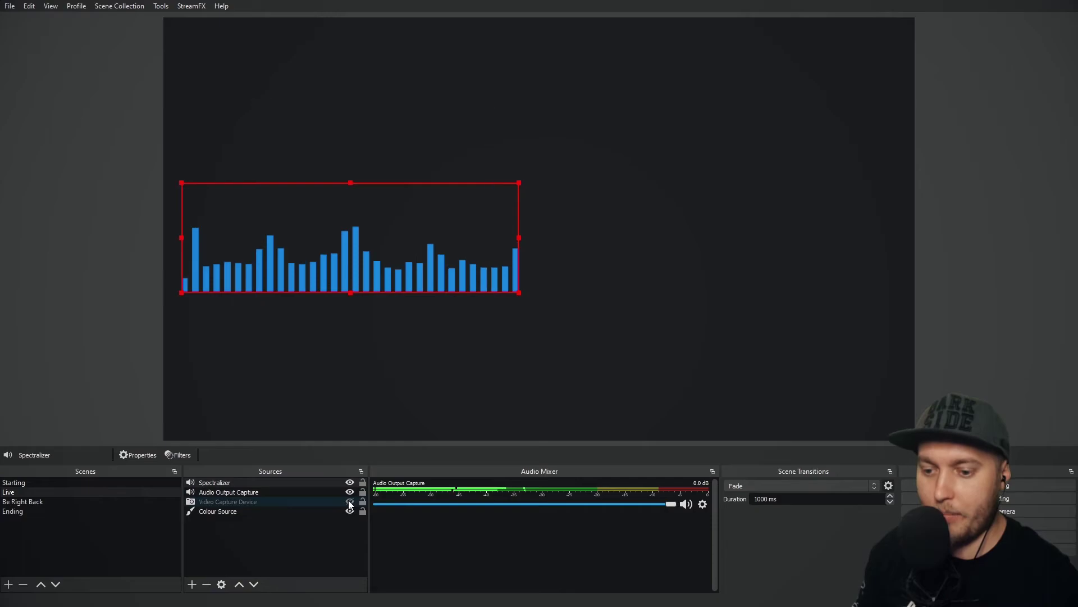
left_click(349, 504)
left_click_drag(406, 130, 379, 112)
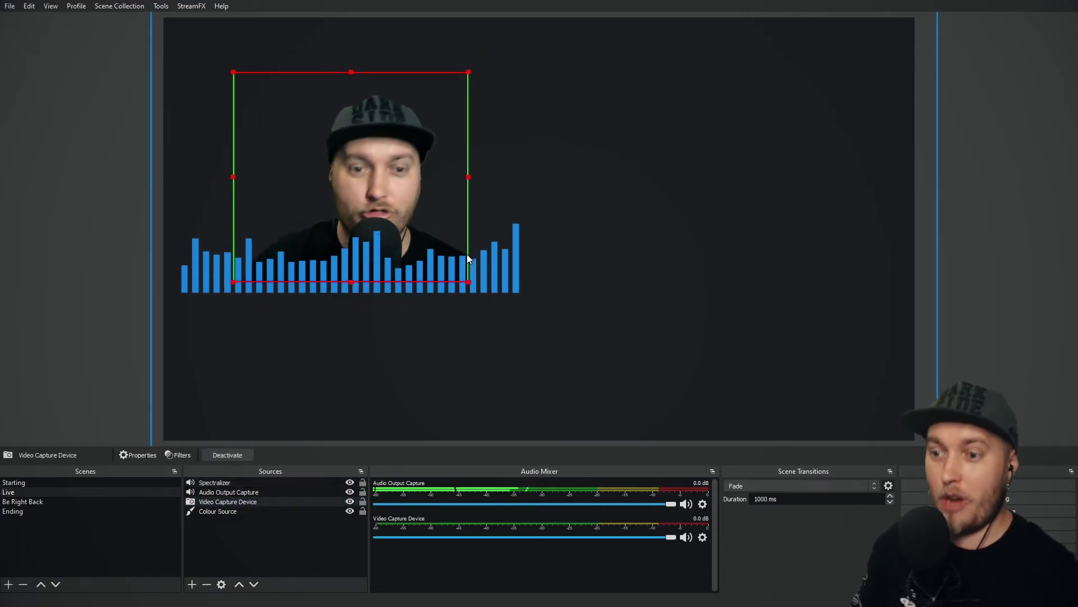
- Move and resize the Spectralizer bars to span the webcam's bottom edge
left_click_drag(496, 279, 554, 289)
left_click_drag(576, 192, 444, 245)
mouse_move(380, 291)
left_mouse_down()
mouse_move(397, 267)
mouse_move(384, 272)
left_mouse_up()
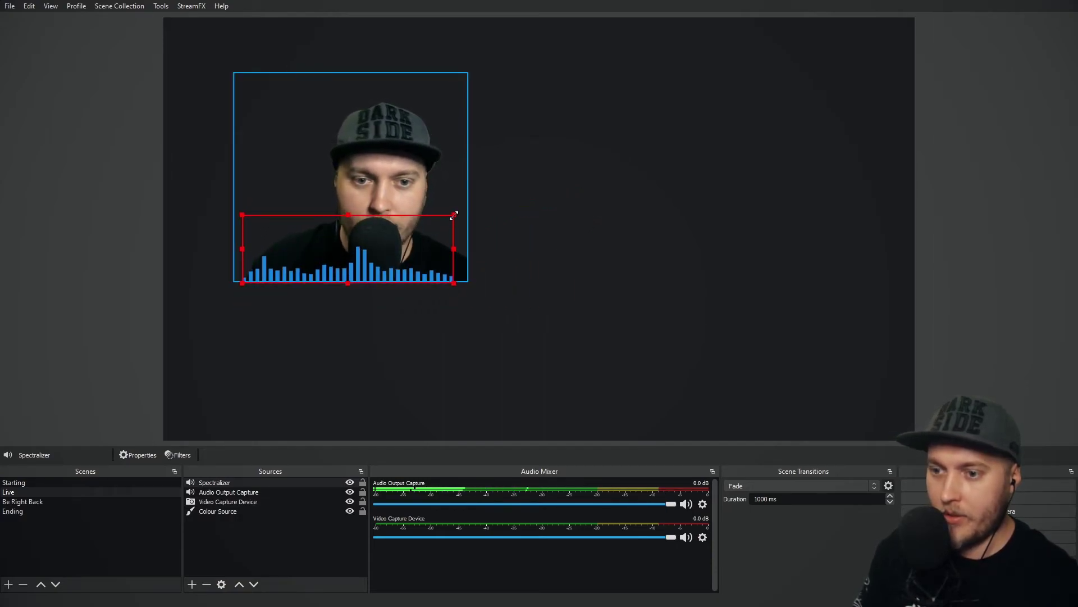
left_click_drag(454, 215, 471, 208)
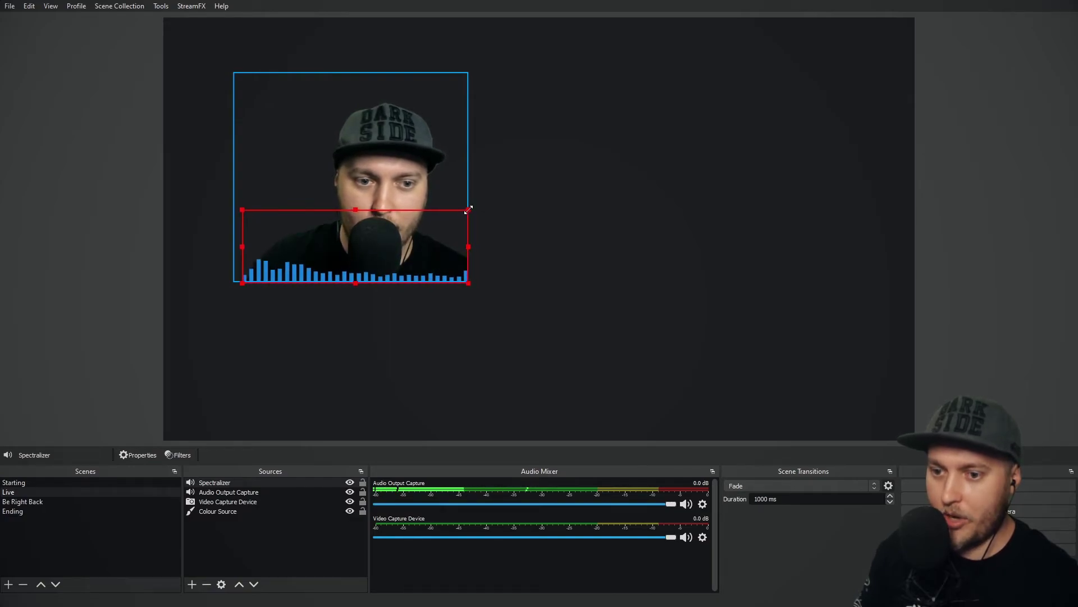
left_click(973, 312)
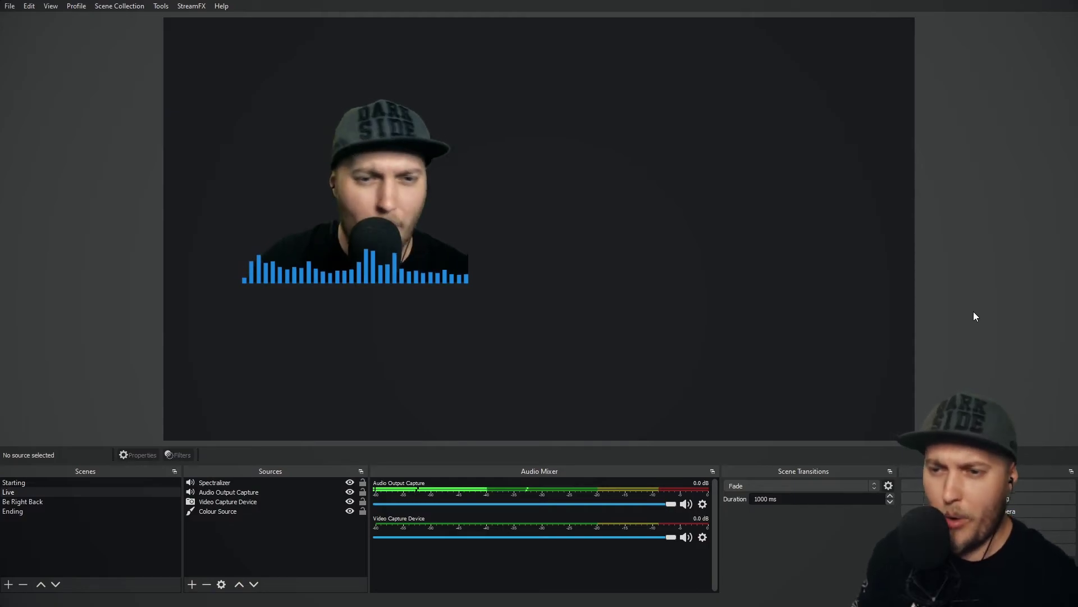
left_click(332, 269)
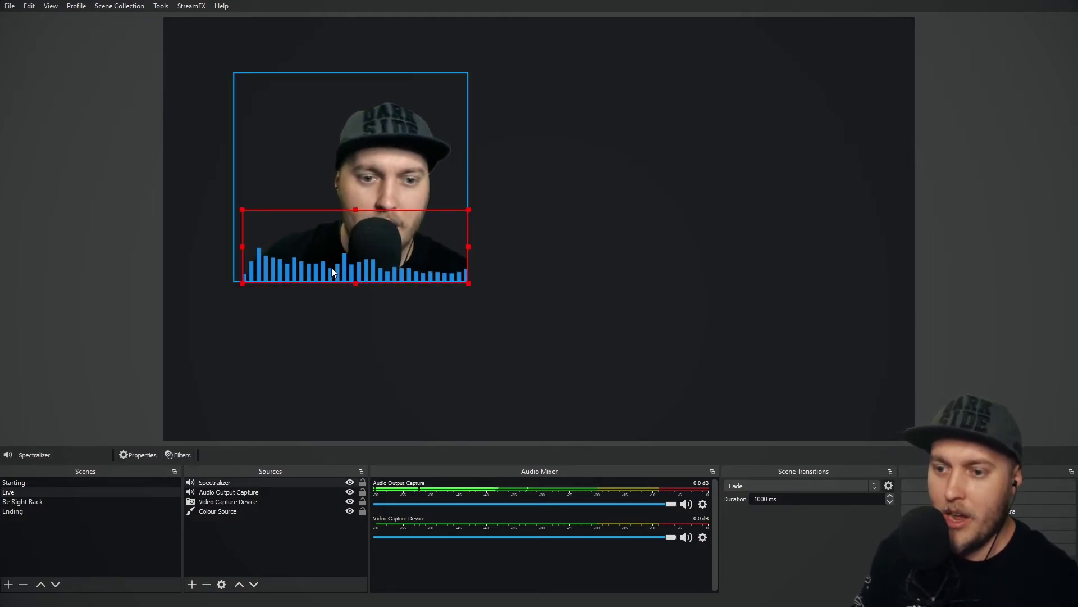
- Flip the Spectralizer source vertically using Transform > Flip Vertical
right_click(331, 272)
mouse_move(382, 251)
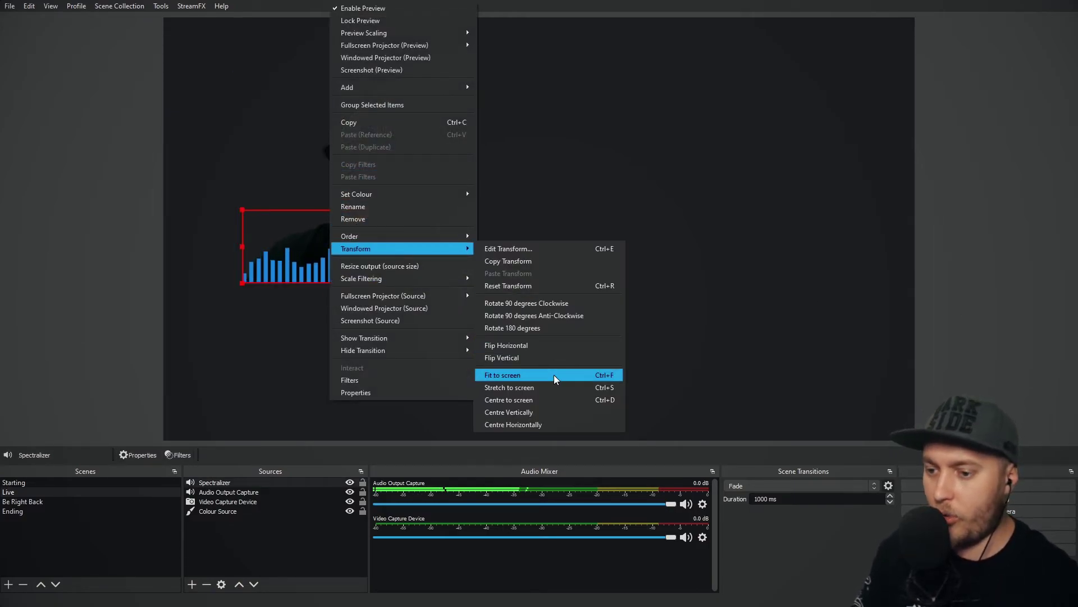
left_click(511, 356)
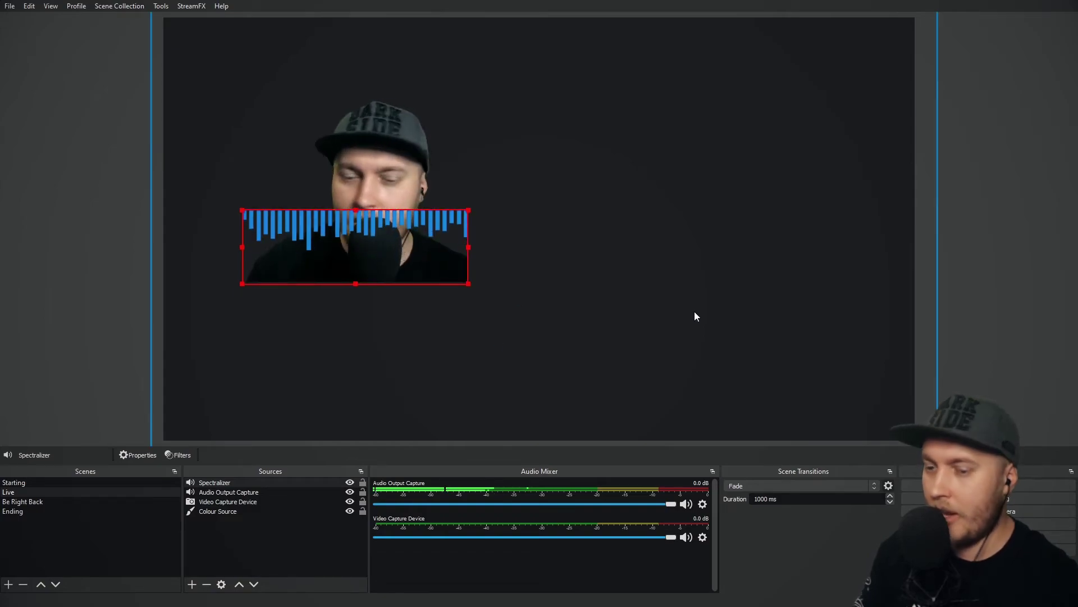
- Nudge the flipped bars down three steps so they sit just below the webcam
key("Down")
key("Down")
key("Down")
key("Down")
key("Down")
key("Down")
key("Down")
key("Down")
key("Down")
key("Down")
key("Down")
key("Down")
key("Down")
key("Down")
key("Down")
key("Down")
key("Down")
key("Down")
key("Down")
key("Down")
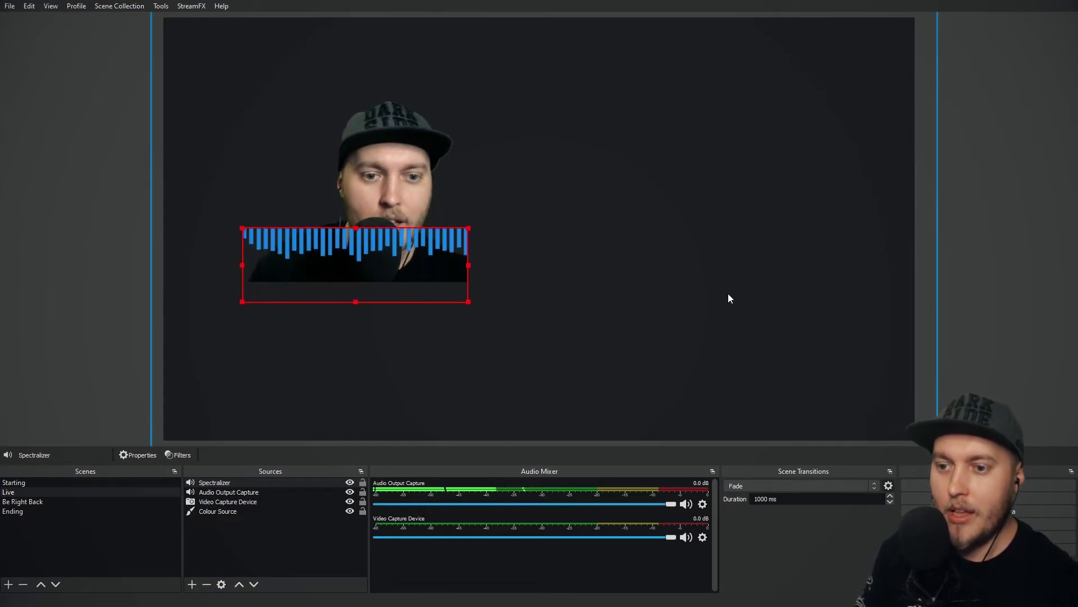
key("Down")
key("Down")
key("Down")
key("Down")
key("Down")
key("Down")
key("Down")
key("Down")
key("Down")
key("Down")
key("Down")
key("Down")
key("Down")
key("Down")
key("Down")
key("Down")
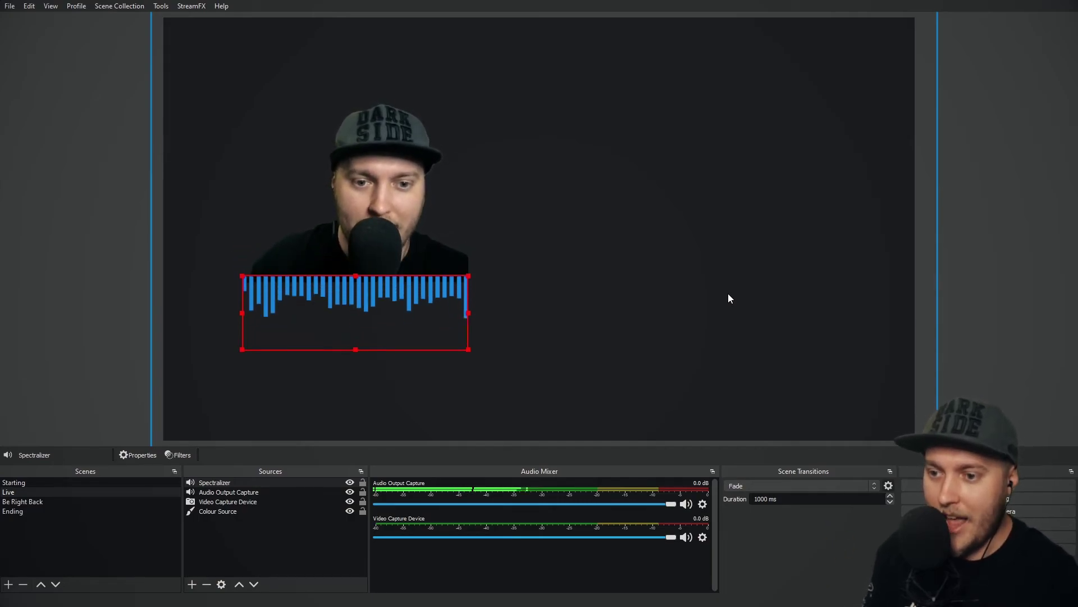
key("Down")
key("Down")
key("Down")
key("Down")
key("Down")
key("Down")
key("Down")
key("Down")
key("Down")
key("Down")
key("Down")
key("Down")
key("Down")
key("Down")
key("Down")
left_click(1041, 379)
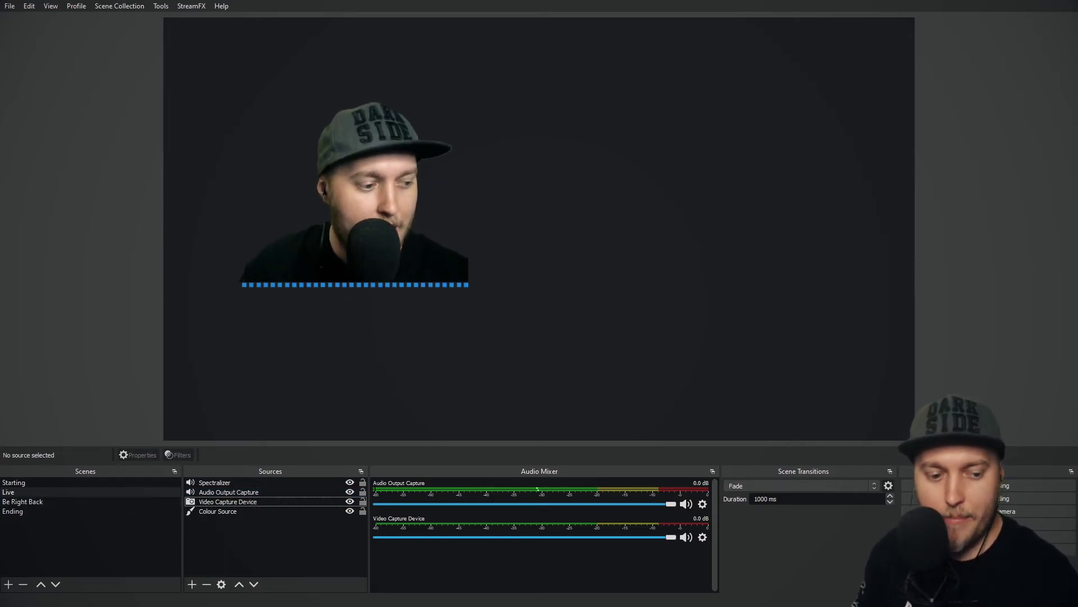
- Add an Audio Input Capture source set to the Line In (Realtek(R) Audio) device
left_click(189, 585)
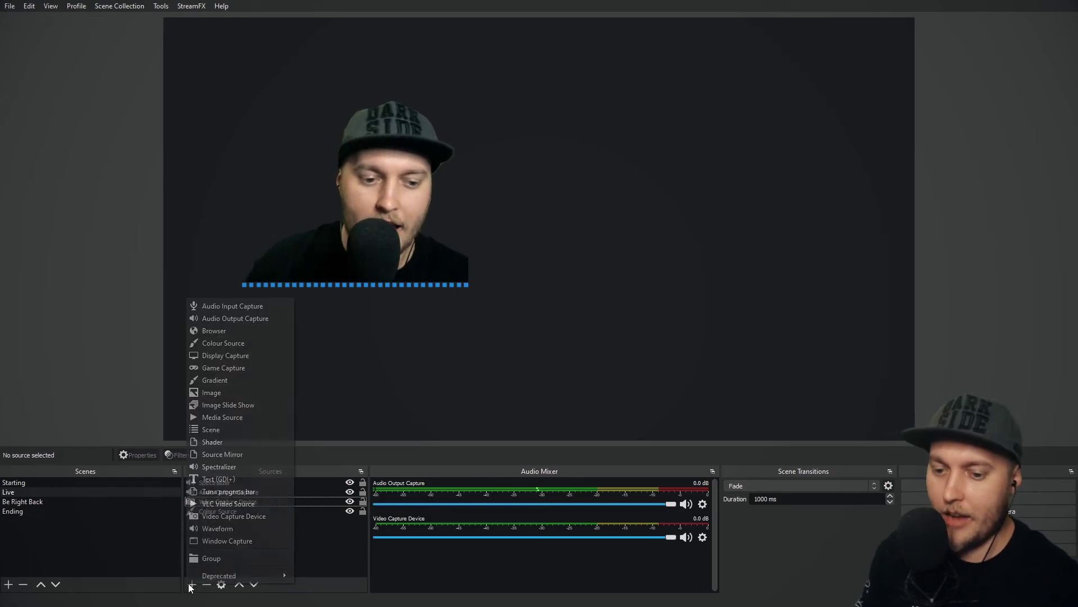
left_click(224, 305)
left_click(567, 379)
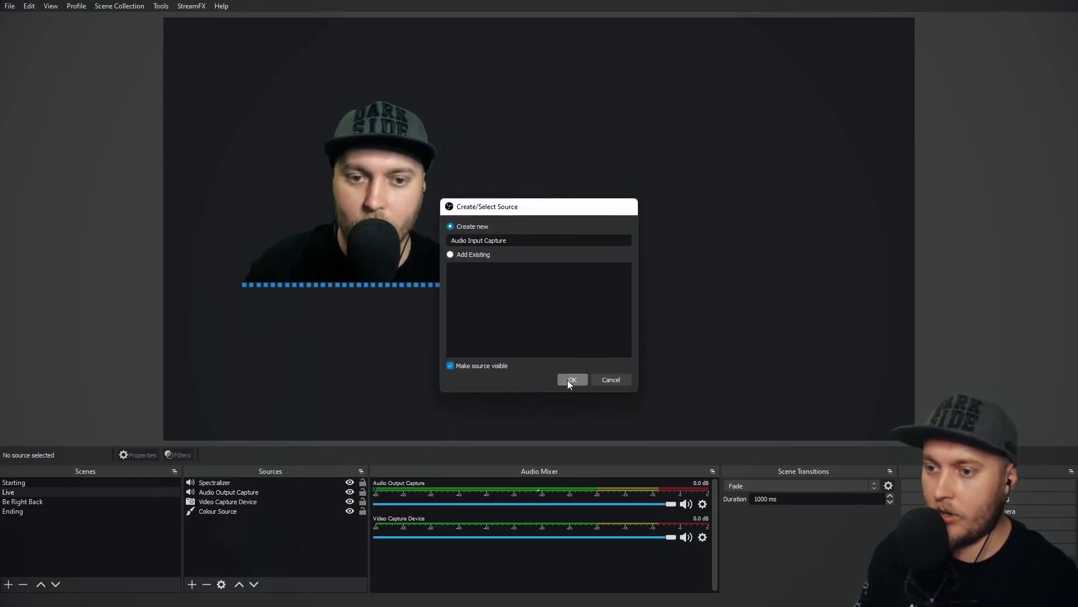
left_click(336, 71)
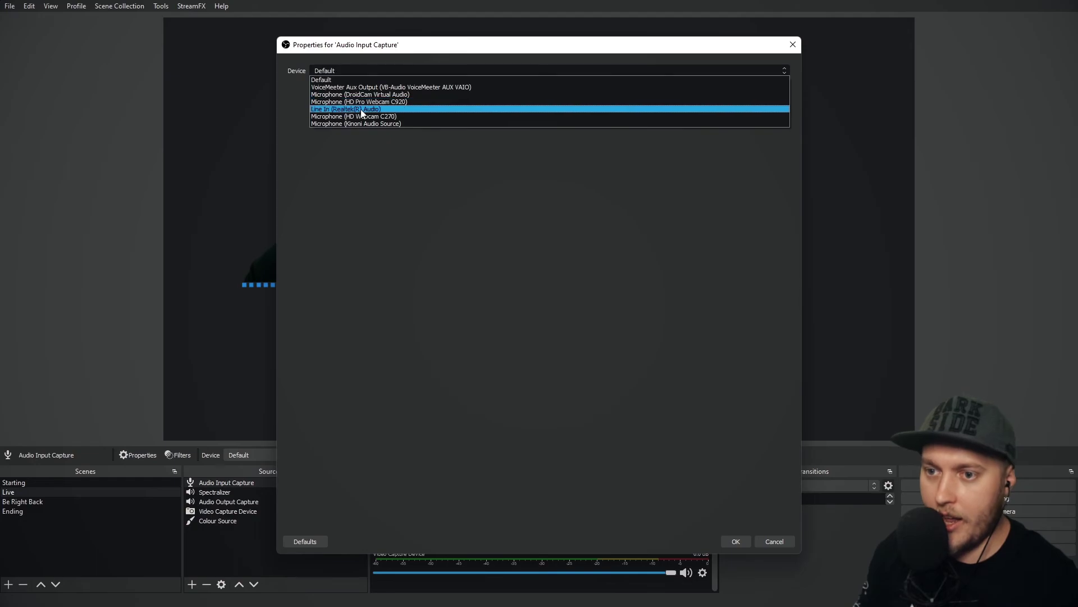
left_click(377, 102)
left_click(735, 541)
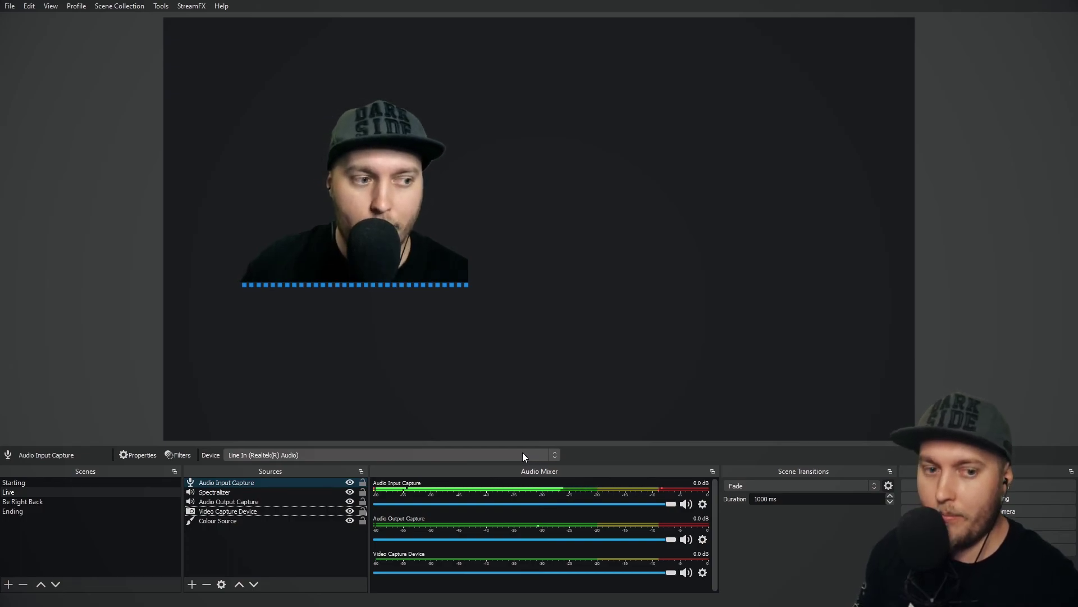
- Change the Spectralizer's Audio source to Audio Input Capture and confirm
double_click(224, 493)
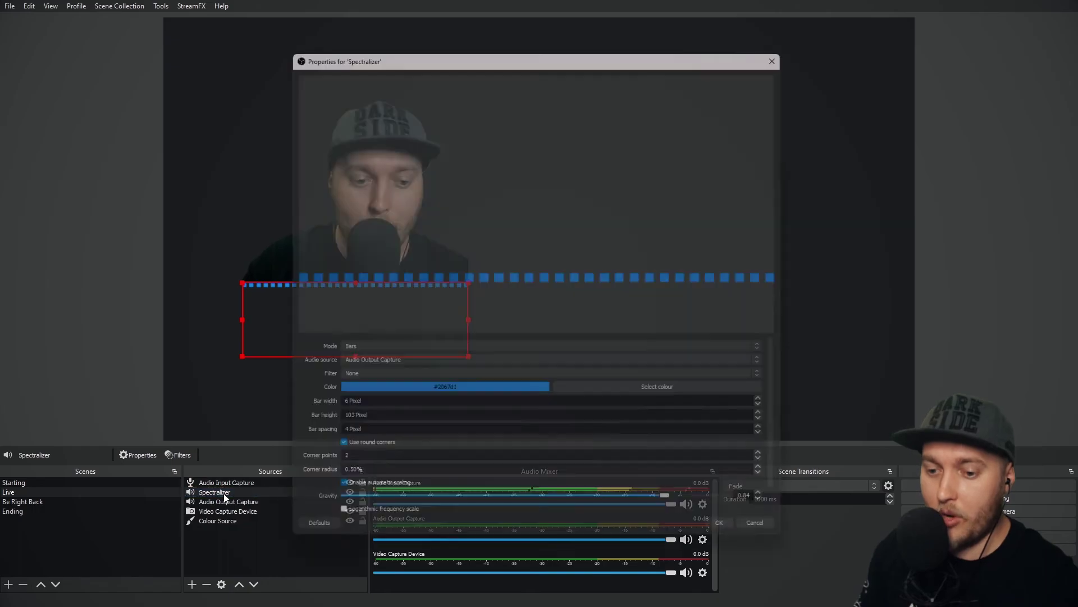
left_click(354, 366)
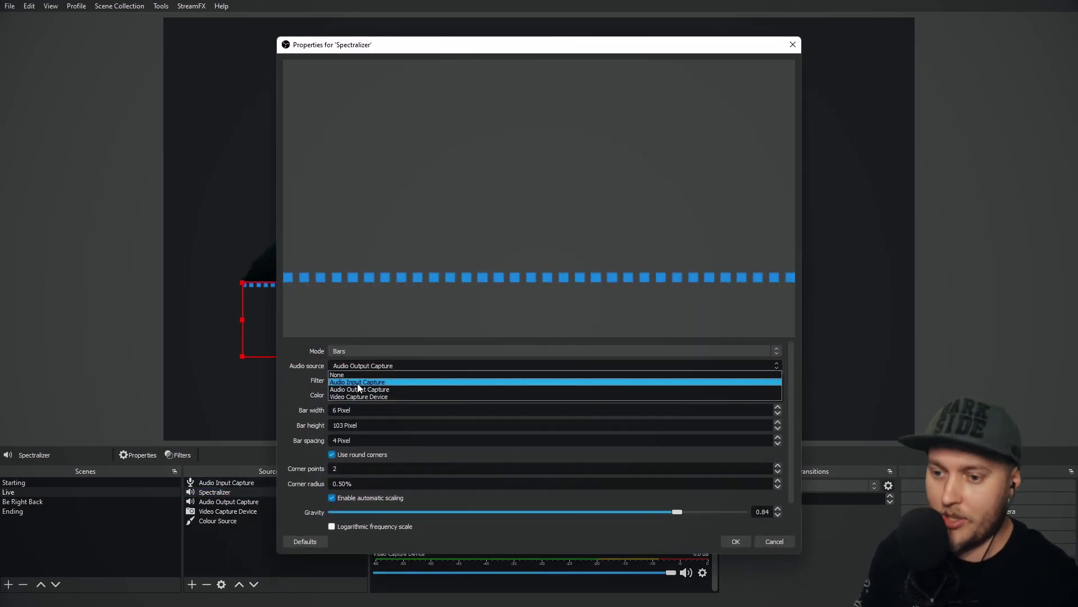
left_click(357, 383)
left_click(734, 541)
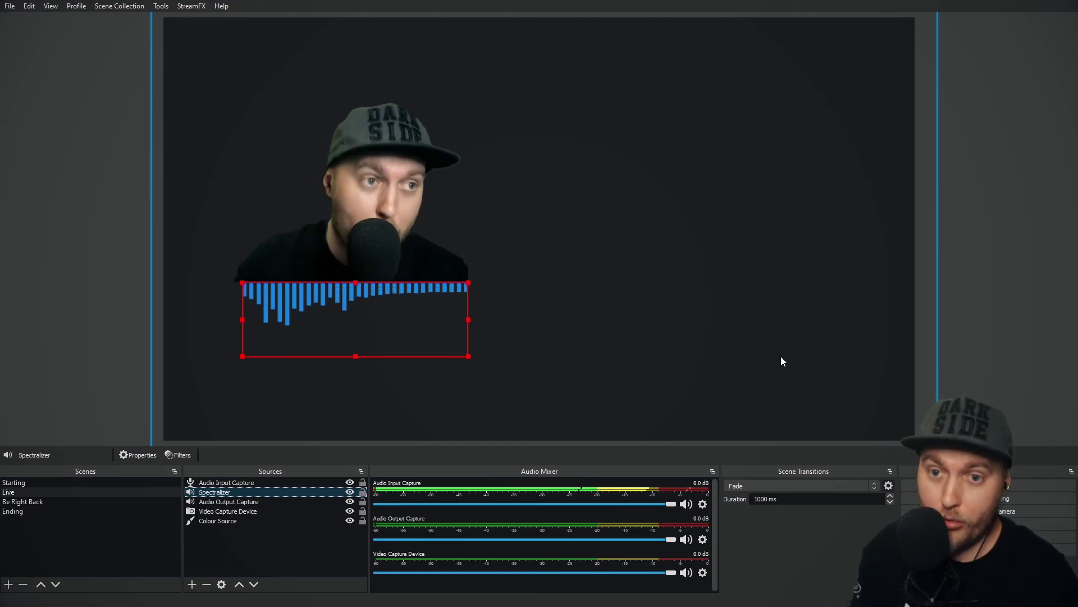
- Set the Spectralizer bar height to 200 pixels and drag the bars down beneath the webcam
double_click(219, 492)
left_click_drag(464, 44, 584, 44)
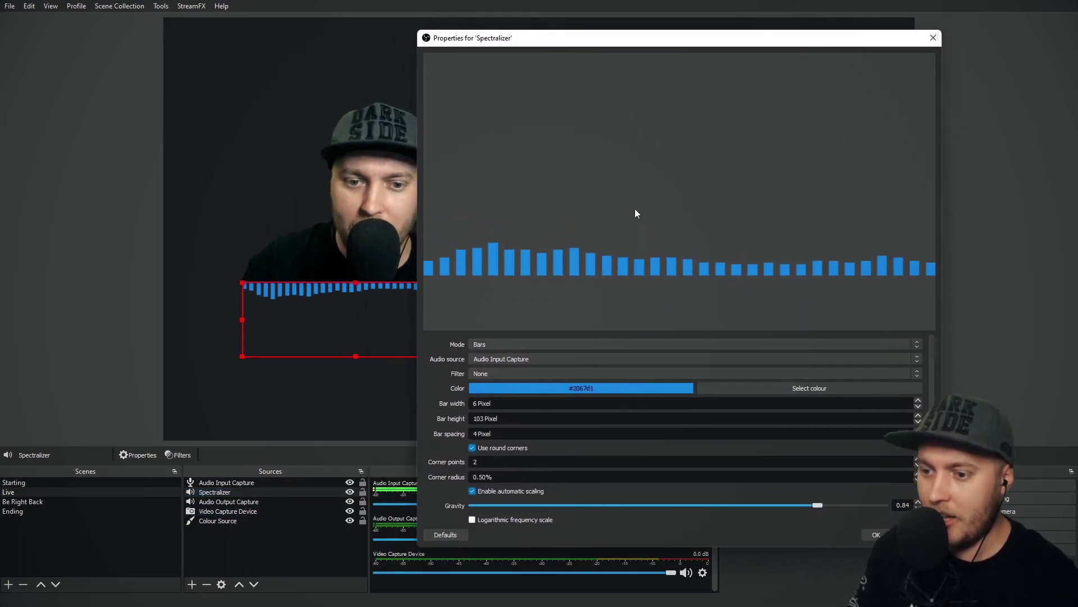
left_click(767, 418)
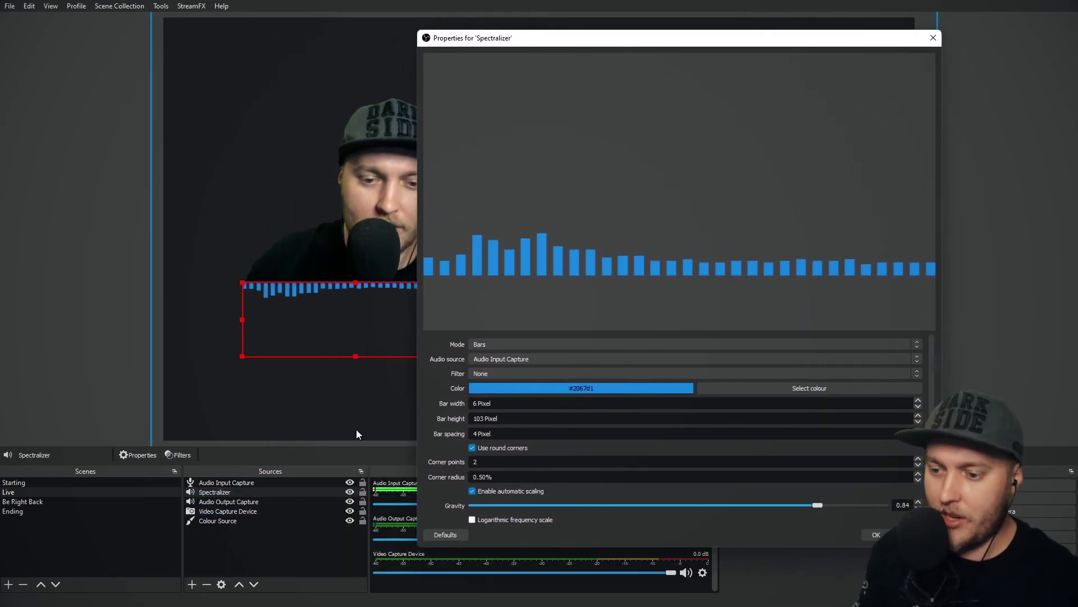
left_click_drag(499, 418, 446, 419)
type("200")
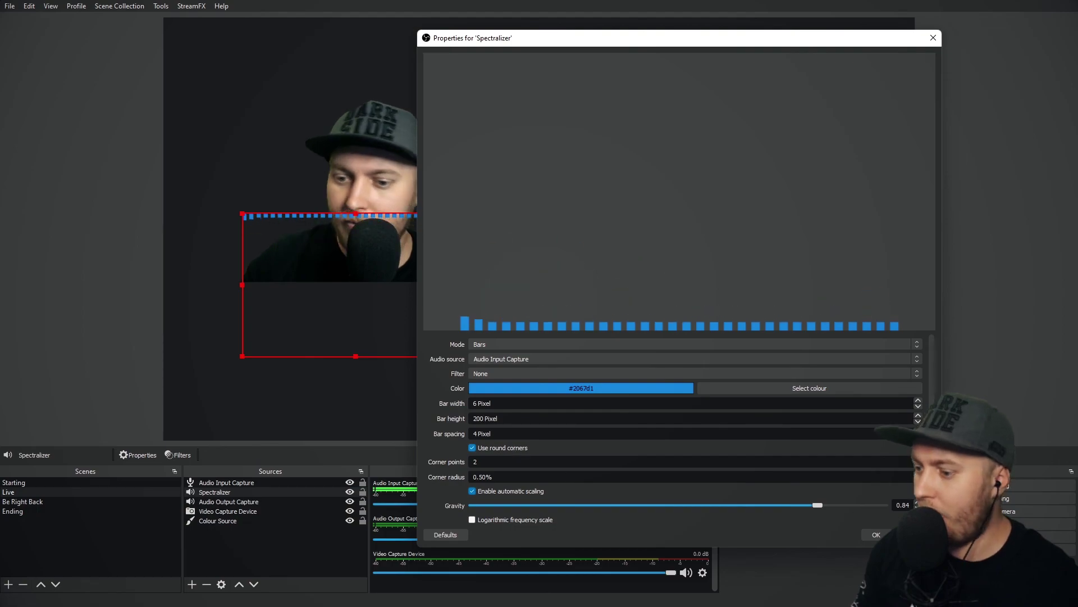
left_click(876, 534)
left_click_drag(331, 245, 332, 313)
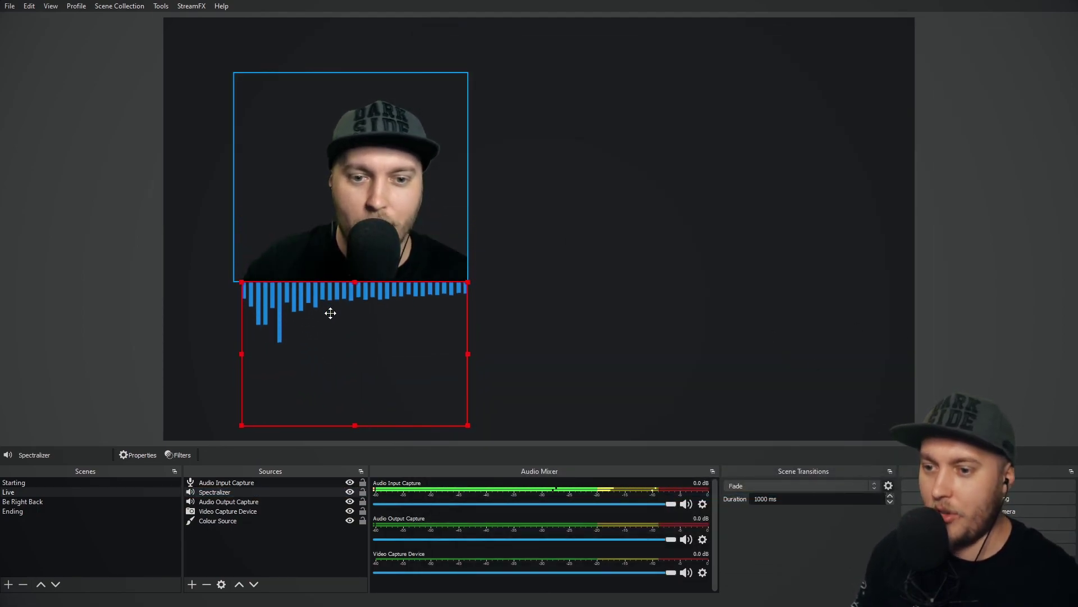
left_click(975, 358)
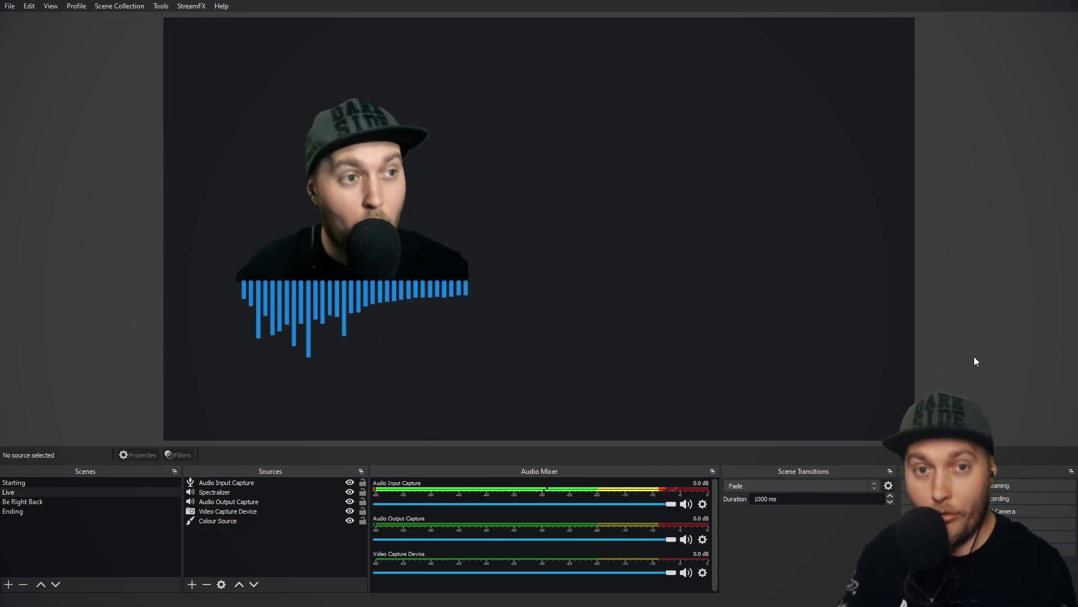